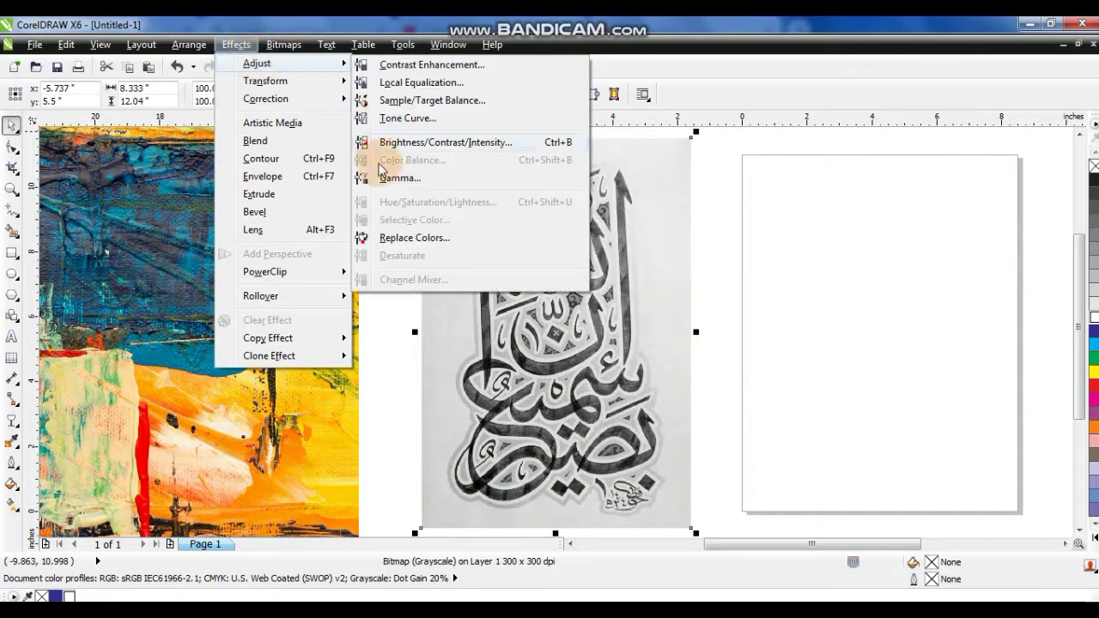
# Darken the greyscale calligraphy bitmap by setting its Gamma value to 0.22 with live preview on.
pyautogui.moveTo(562, 262); pyautogui.dragTo(897, 165)
pyautogui.click(772, 242)
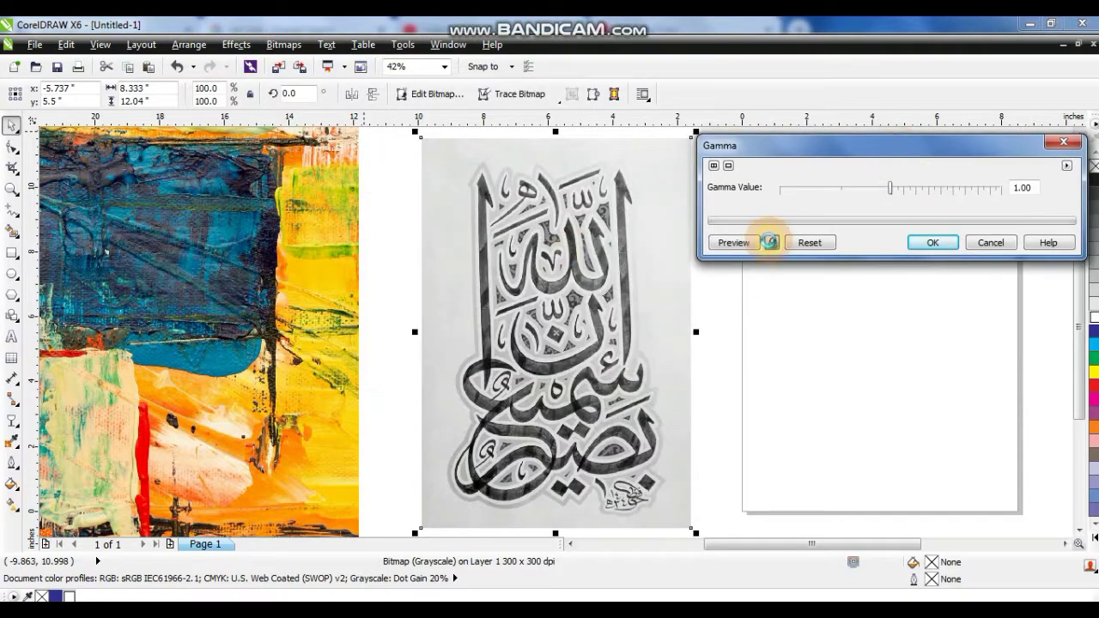
pyautogui.click(818, 191)
pyautogui.click(787, 190)
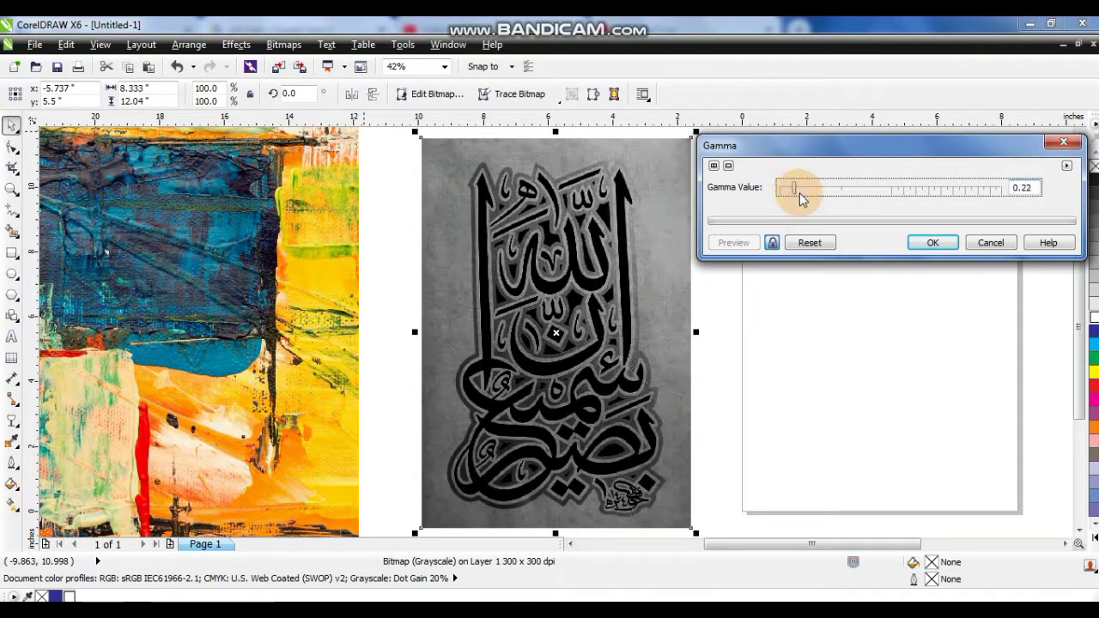
pyautogui.click(932, 242)
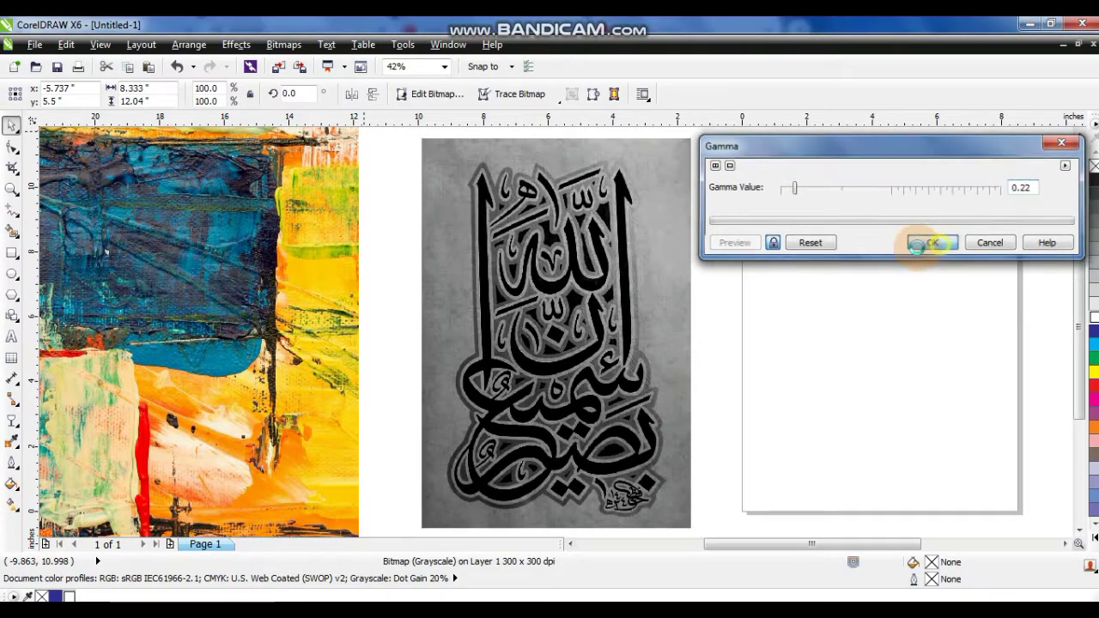
pyautogui.click(808, 260)
# Outline-trace the calligraphy bitmap as a High quality image, keeping the default trace settings.
pyautogui.rightClick(603, 272)
pyautogui.moveTo(756, 103)
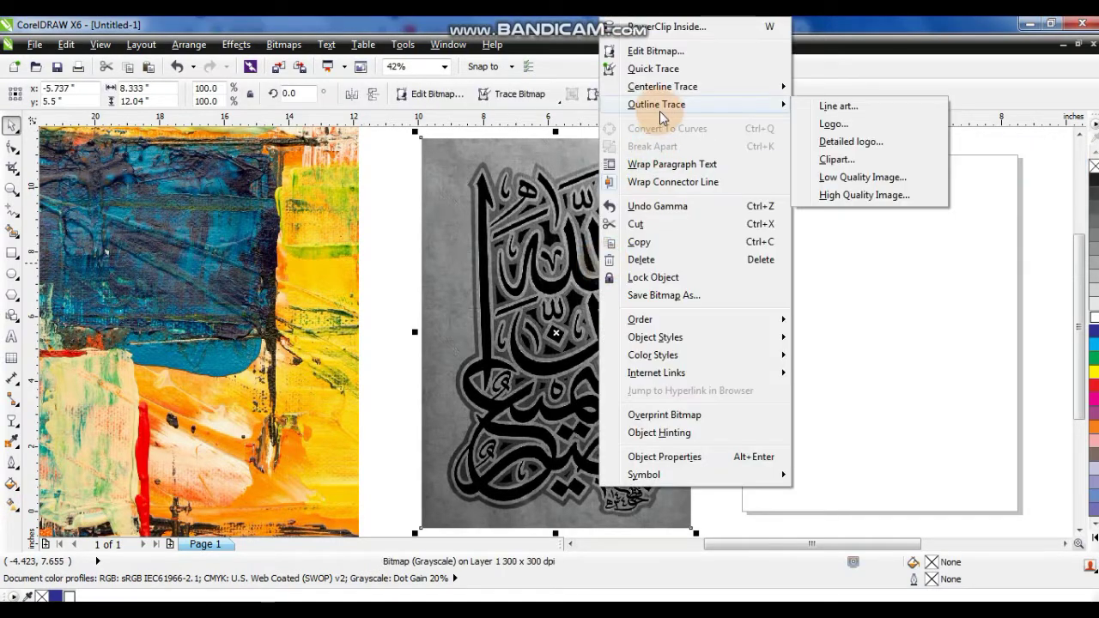
pyautogui.click(850, 194)
pyautogui.click(503, 359)
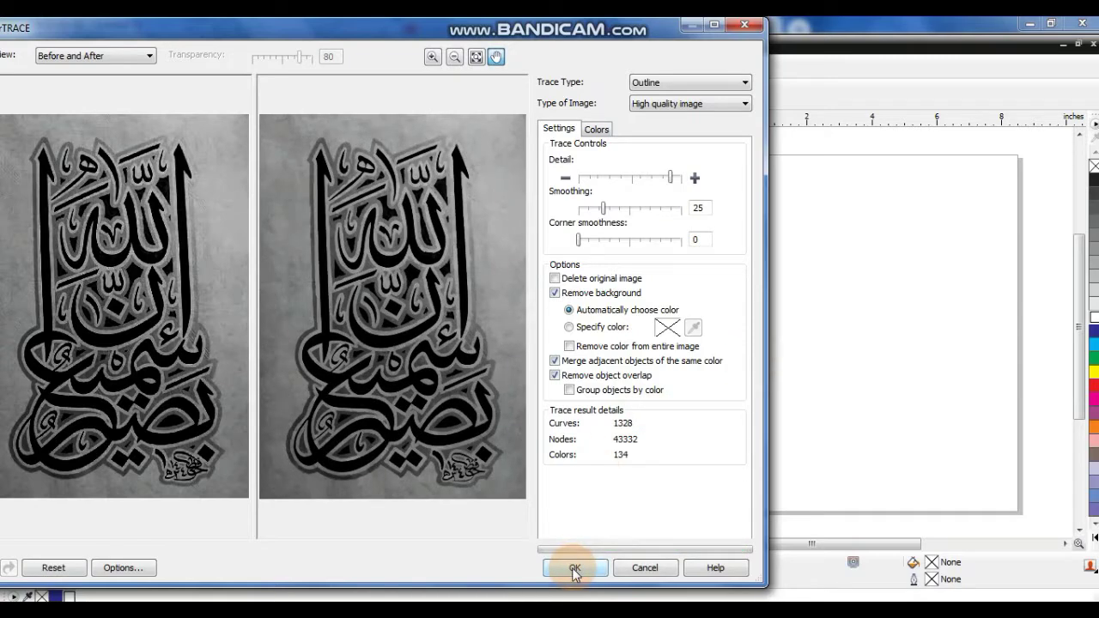
pyautogui.click(573, 568)
# Move the traced calligraphy off the original bitmap and delete the bitmap.
pyautogui.moveTo(562, 369)
pyautogui.mouseDown()
pyautogui.moveTo(836, 369)
pyautogui.moveTo(528, 351)
pyautogui.mouseUp()
pyautogui.click(589, 347)
pyautogui.press('Delete')
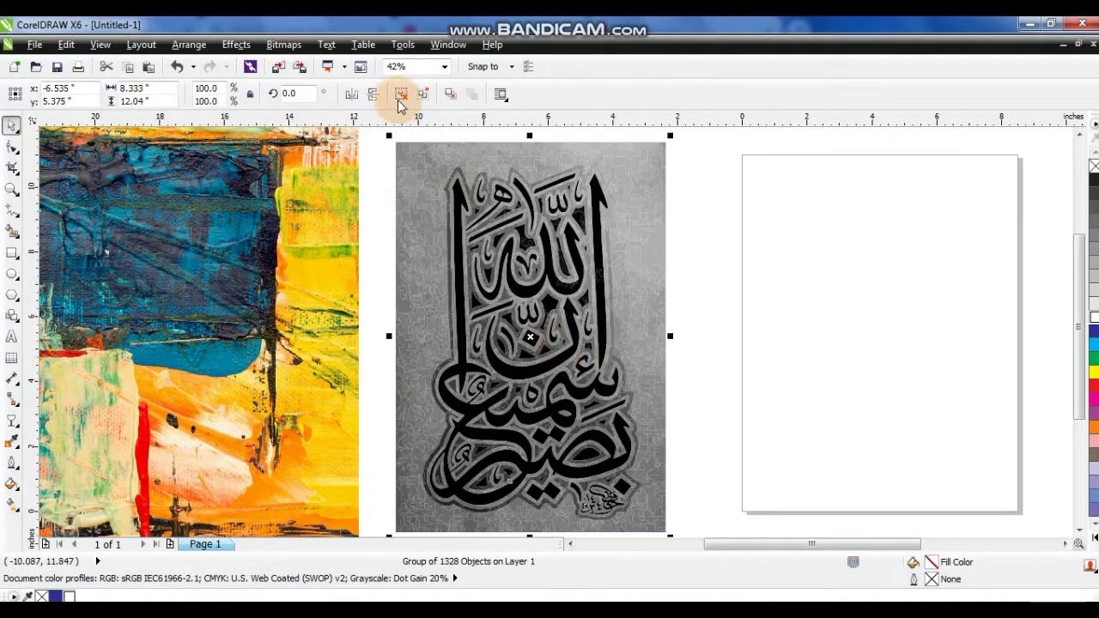
# Ungroup the traced calligraphy into separate curves.
pyautogui.click(401, 95)
pyautogui.click(601, 214)
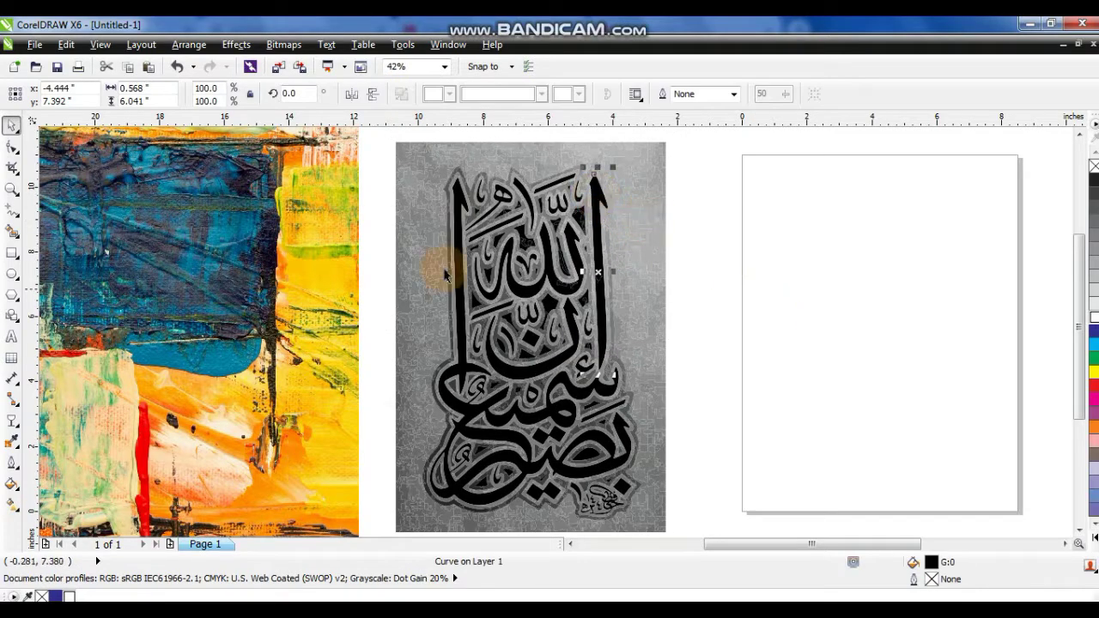
pyautogui.click(346, 169)
# Select the large letter strokes in the upper part of the calligraphy one after another and fill them red.
pyautogui.click(12, 189)
pyautogui.moveTo(376, 161); pyautogui.dragTo(677, 416)
pyautogui.click(12, 126)
pyautogui.click(444, 182)
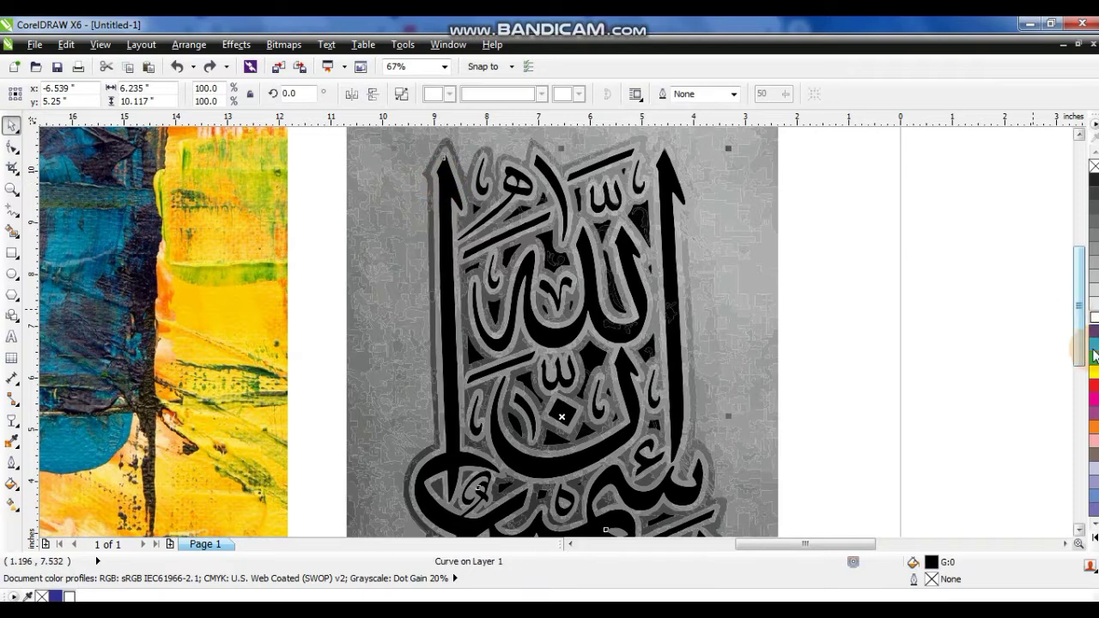
pyautogui.click(1094, 387)
pyautogui.keyDown('shift'); pyautogui.click(586, 452); pyautogui.keyUp('shift')
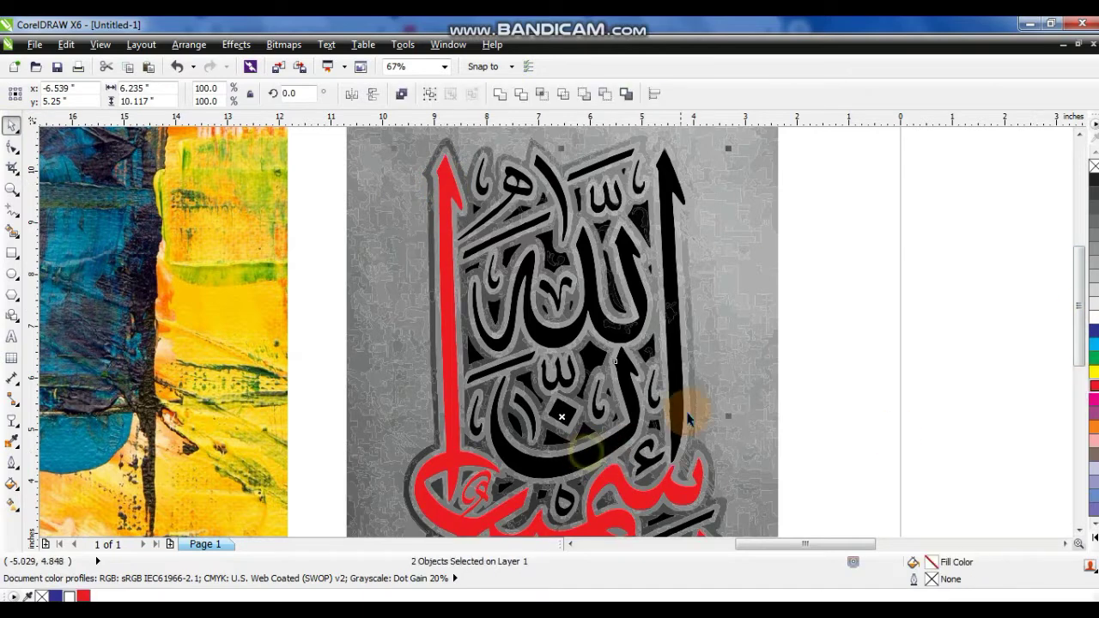
pyautogui.click(1094, 386)
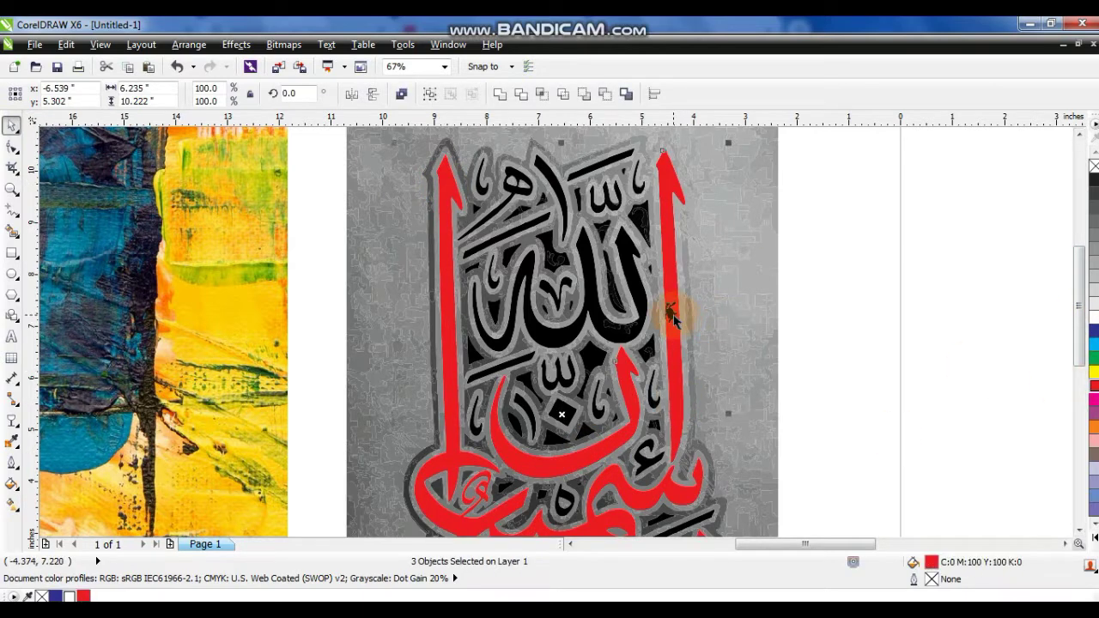
pyautogui.click(1094, 387)
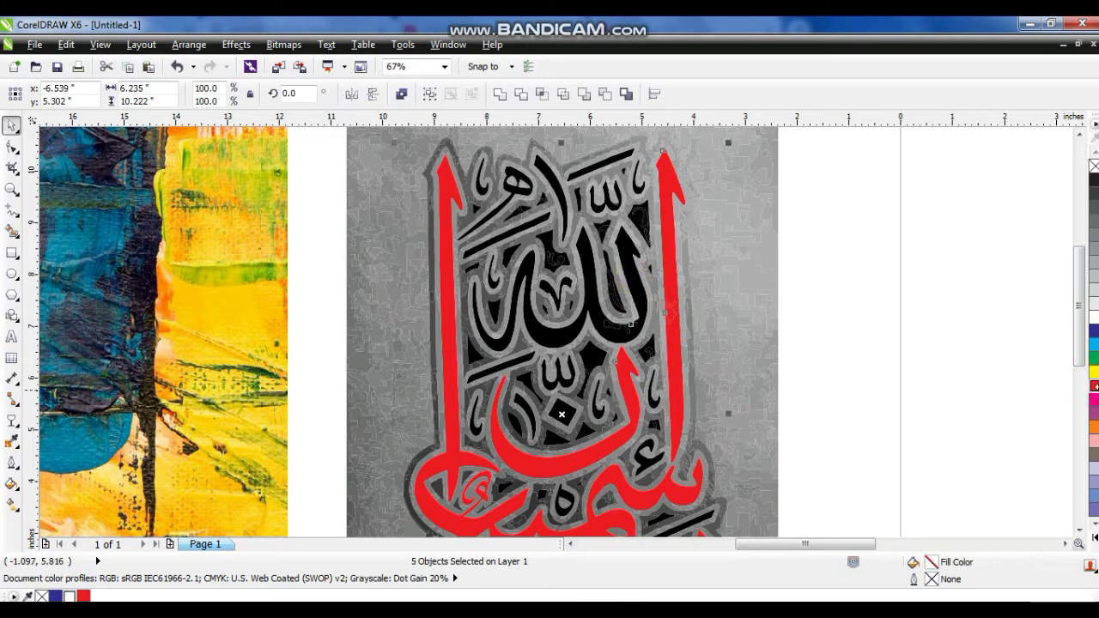
pyautogui.click(1094, 387)
# Add the black fragments inside the lower curve of the red central word to the selection and fill them red.
pyautogui.click(12, 190)
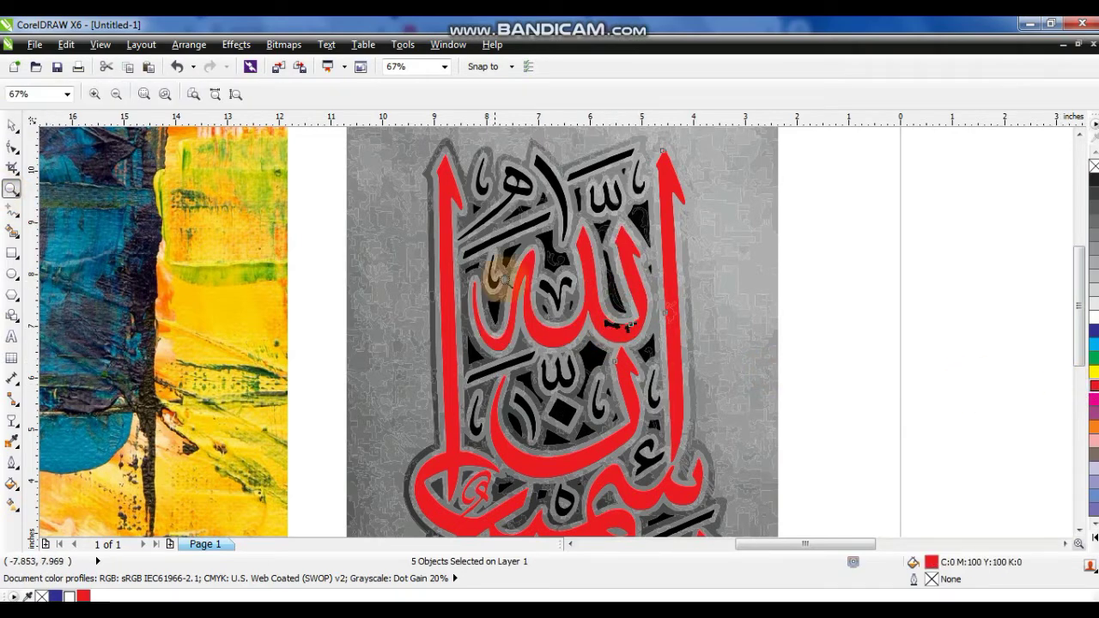
pyautogui.moveTo(505, 284); pyautogui.dragTo(697, 369)
pyautogui.click(15, 129)
pyautogui.keyDown('shift'); pyautogui.click(631, 325); pyautogui.keyUp('shift')
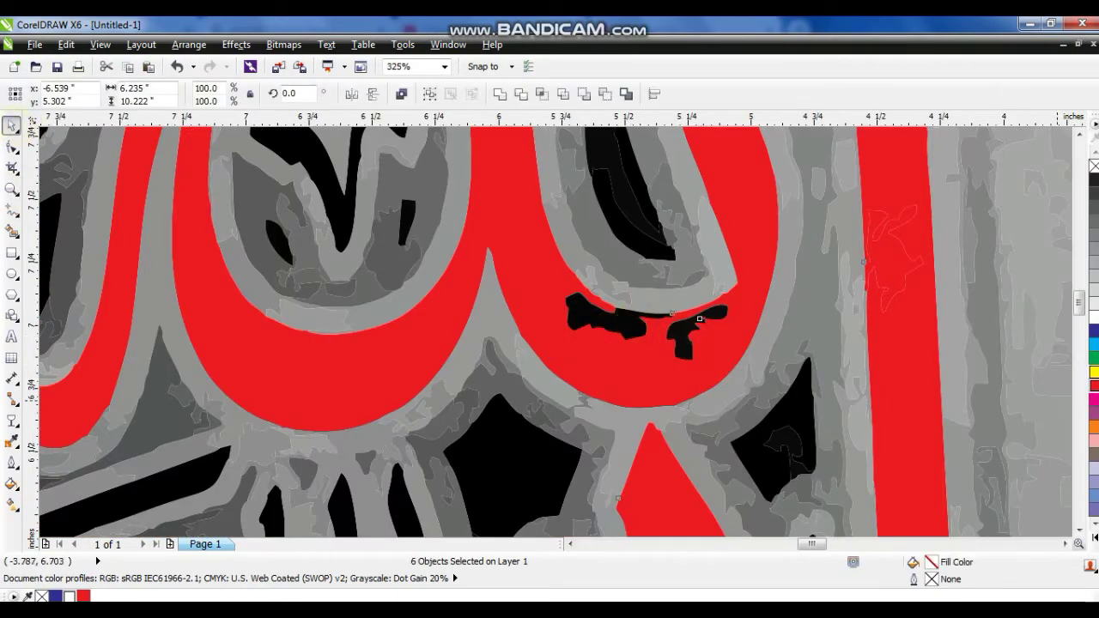
pyautogui.click(1094, 386)
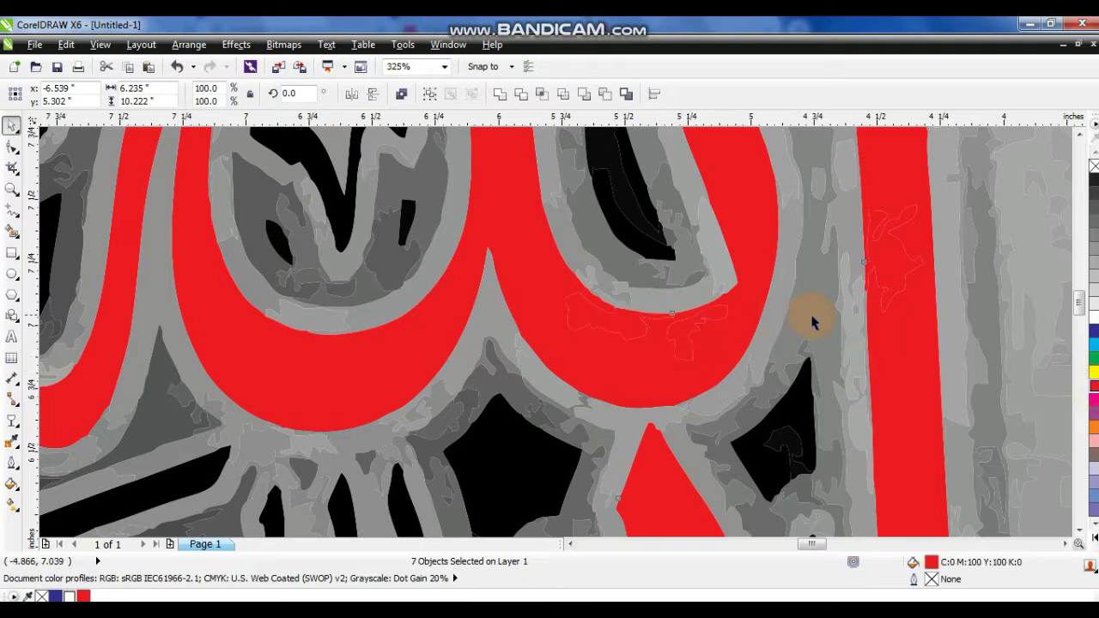
# Add the small marks and slanted bar around the central word to the selection and fill them red.
pyautogui.scroll(-2, 736, 373)
pyautogui.keyDown('shift'); pyautogui.click(575, 490); pyautogui.keyUp('shift')
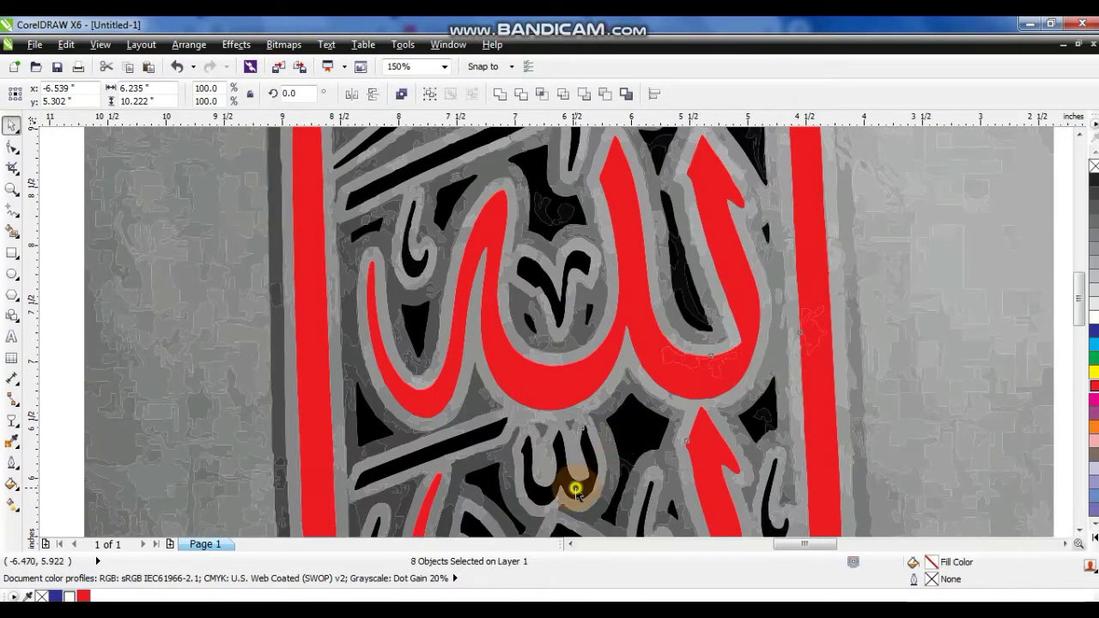
pyautogui.click(1094, 395)
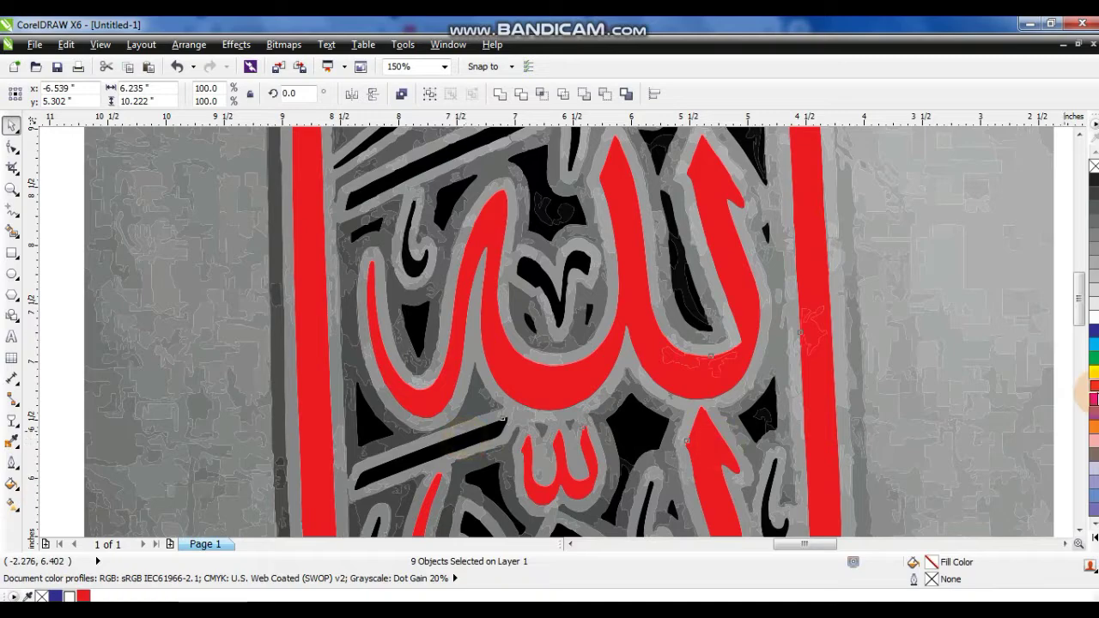
pyautogui.click(1093, 387)
pyautogui.keyDown('shift'); pyautogui.click(412, 271); pyautogui.keyUp('shift')
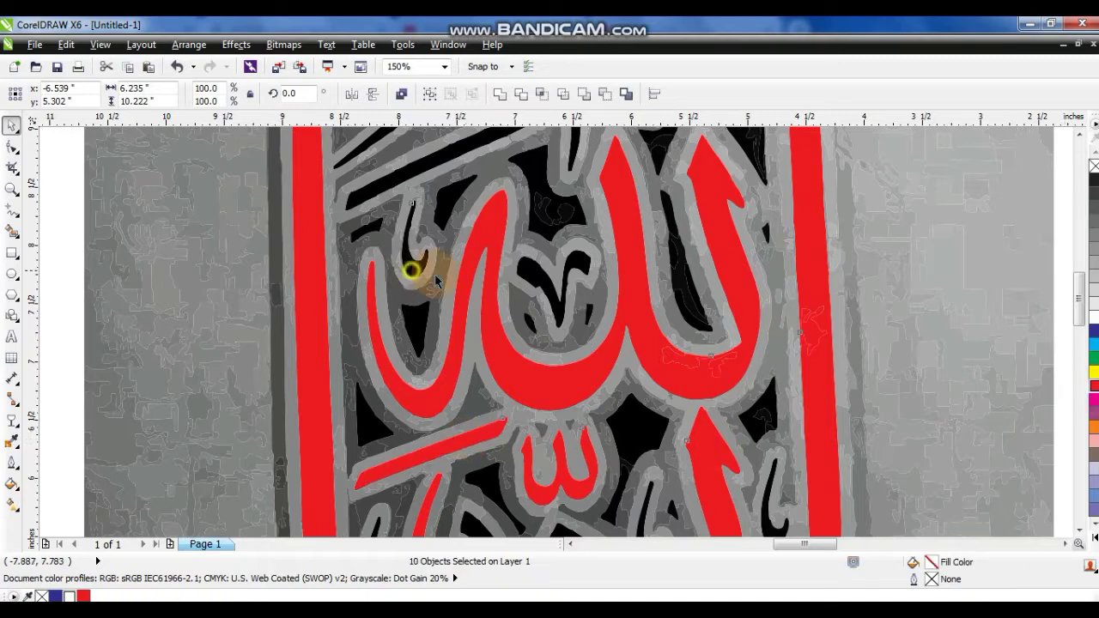
pyautogui.click(1093, 391)
# Add the diamond dot, nearby small marks and remaining black strokes of the top word to the selection, filling them red.
pyautogui.scroll(-2, 794, 326)
pyautogui.keyDown('shift'); pyautogui.click(641, 441); pyautogui.keyUp('shift')
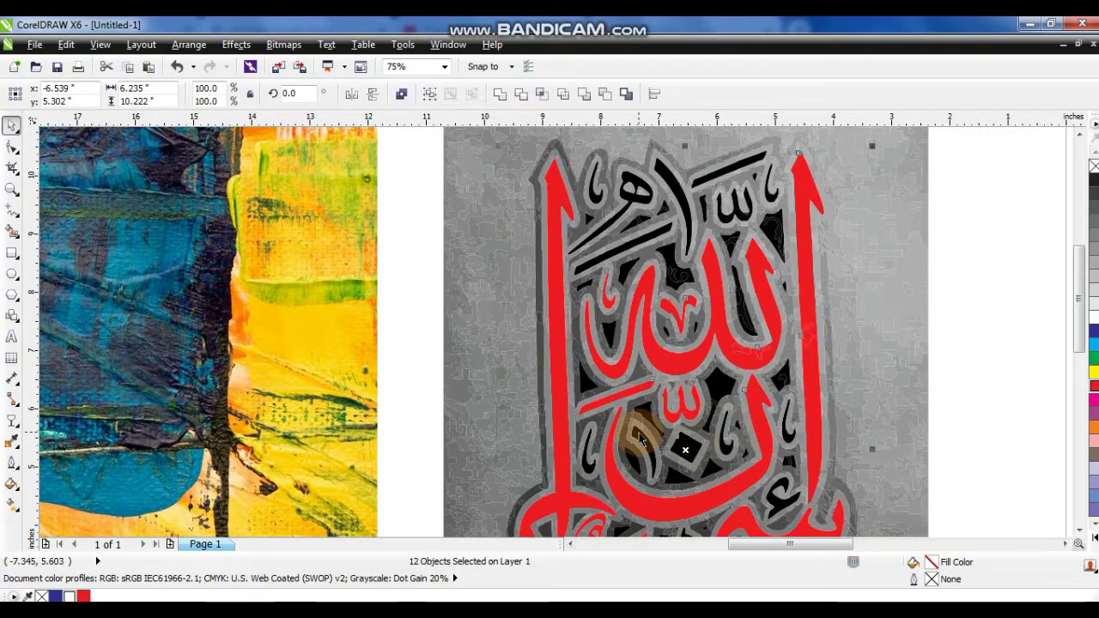
pyautogui.keyDown('shift'); pyautogui.click(730, 450); pyautogui.keyUp('shift')
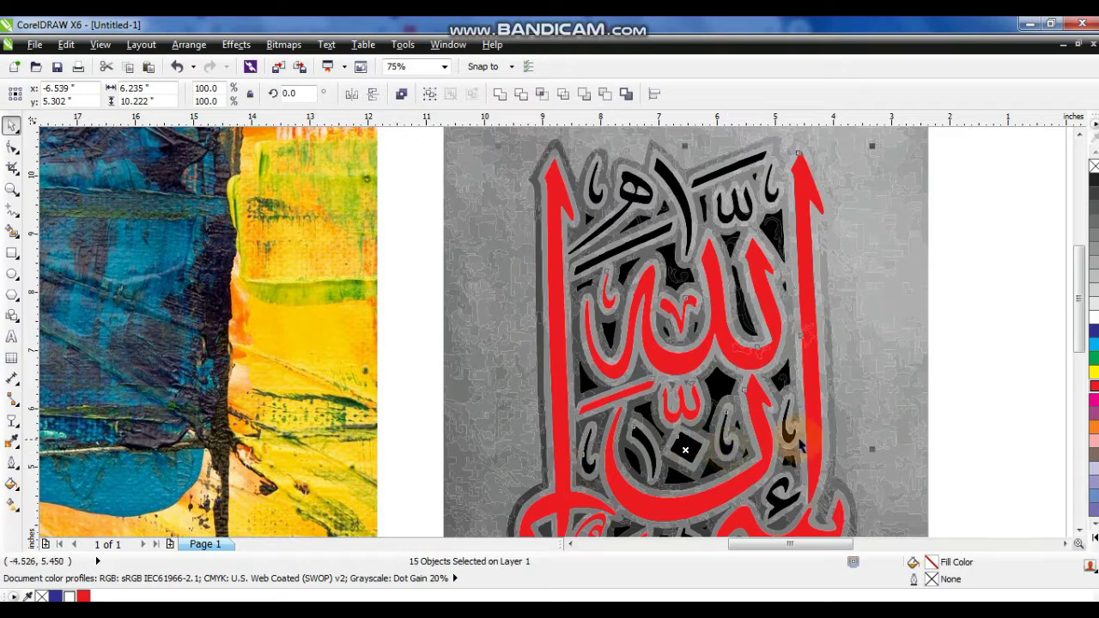
pyautogui.click(1094, 390)
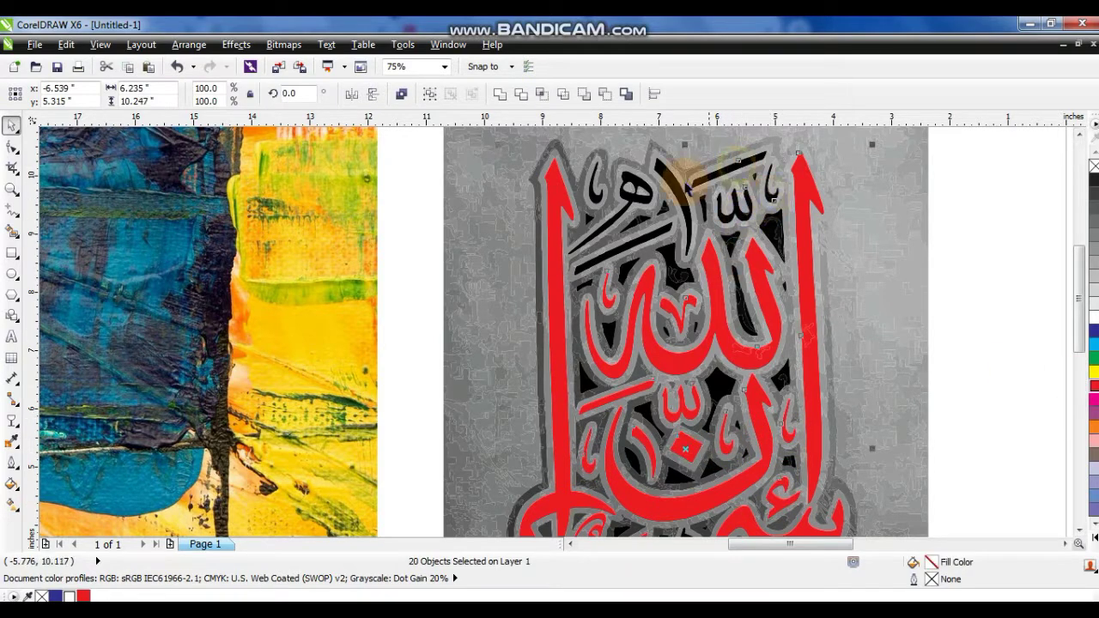
pyautogui.keyDown('shift'); pyautogui.click(598, 204); pyautogui.keyUp('shift')
pyautogui.click(1094, 387)
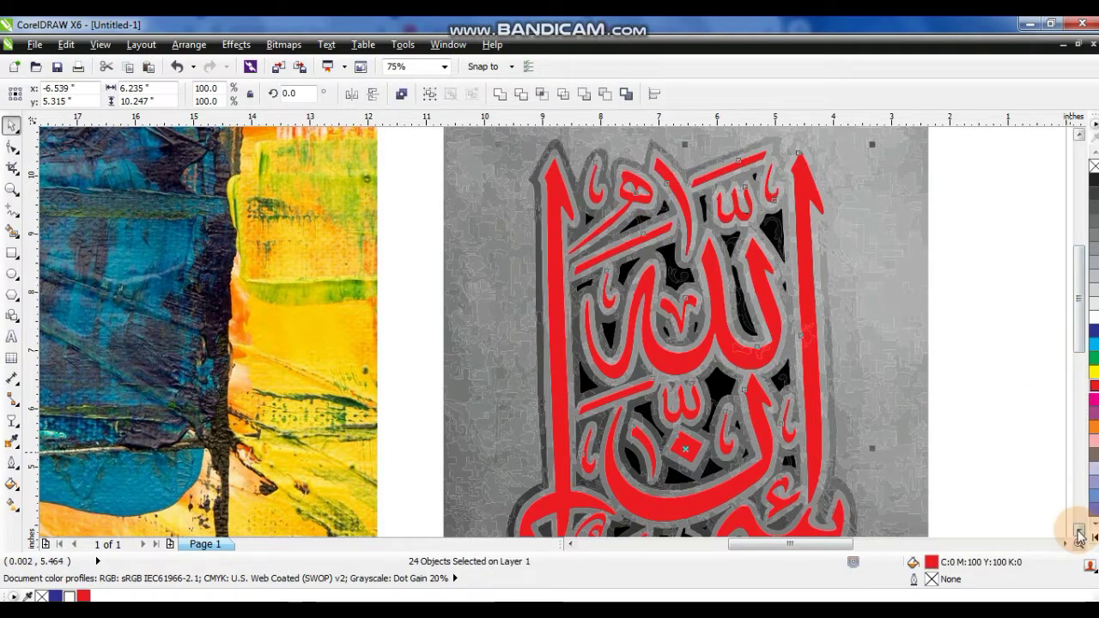
# Add the lower diamonds, slanted bars, small loop and crescent stroke to the selection and fill them red.
pyautogui.scroll(-10, 1080, 537)
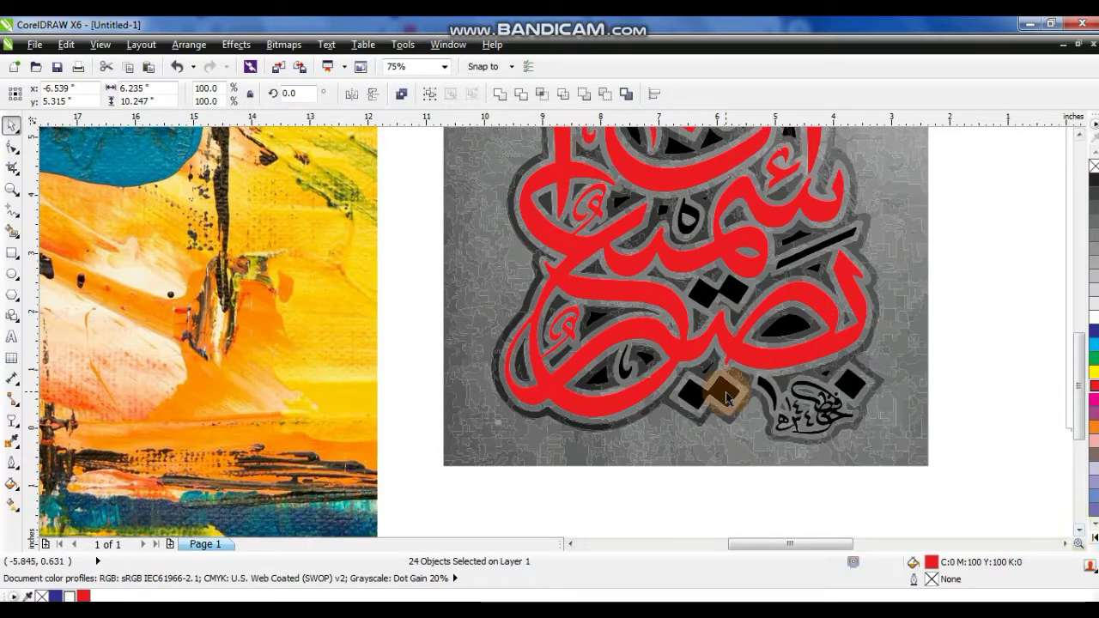
pyautogui.keyDown('shift'); pyautogui.click(772, 394); pyautogui.keyUp('shift')
pyautogui.keyDown('shift'); pyautogui.click(854, 382); pyautogui.keyUp('shift')
pyautogui.keyDown('shift'); pyautogui.click(744, 326); pyautogui.keyUp('shift')
pyautogui.keyDown('shift'); pyautogui.click(796, 255); pyautogui.keyUp('shift')
pyautogui.keyDown('shift'); pyautogui.click(688, 215); pyautogui.keyUp('shift')
pyautogui.click(1094, 386)
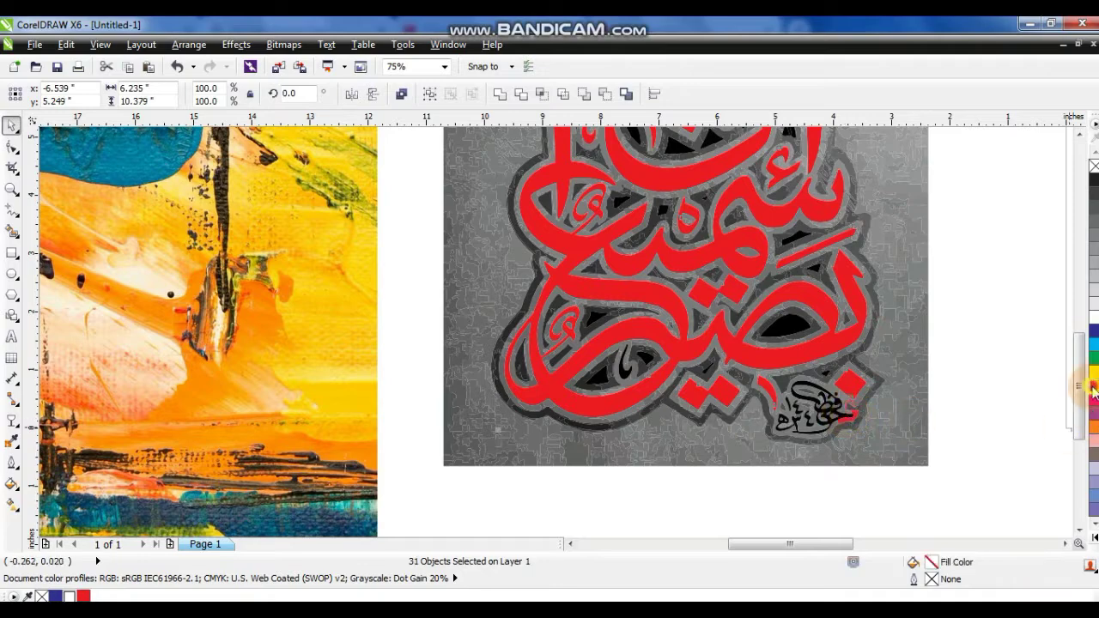
# Try filling the small signature's lettering below the calligraphy with red and magenta.
pyautogui.hotkey('ctrl', 'z')
pyautogui.click(13, 189)
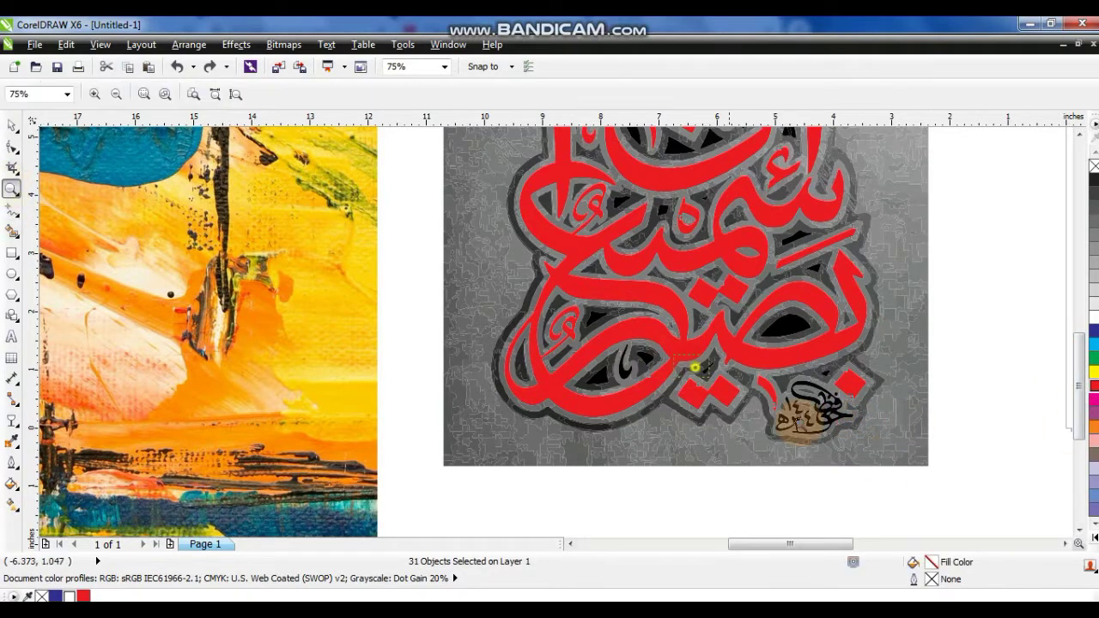
pyautogui.moveTo(695, 364); pyautogui.dragTo(877, 457)
pyautogui.click(12, 127)
pyautogui.keyDown('shift'); pyautogui.click(807, 365); pyautogui.keyUp('shift')
pyautogui.click(1094, 386)
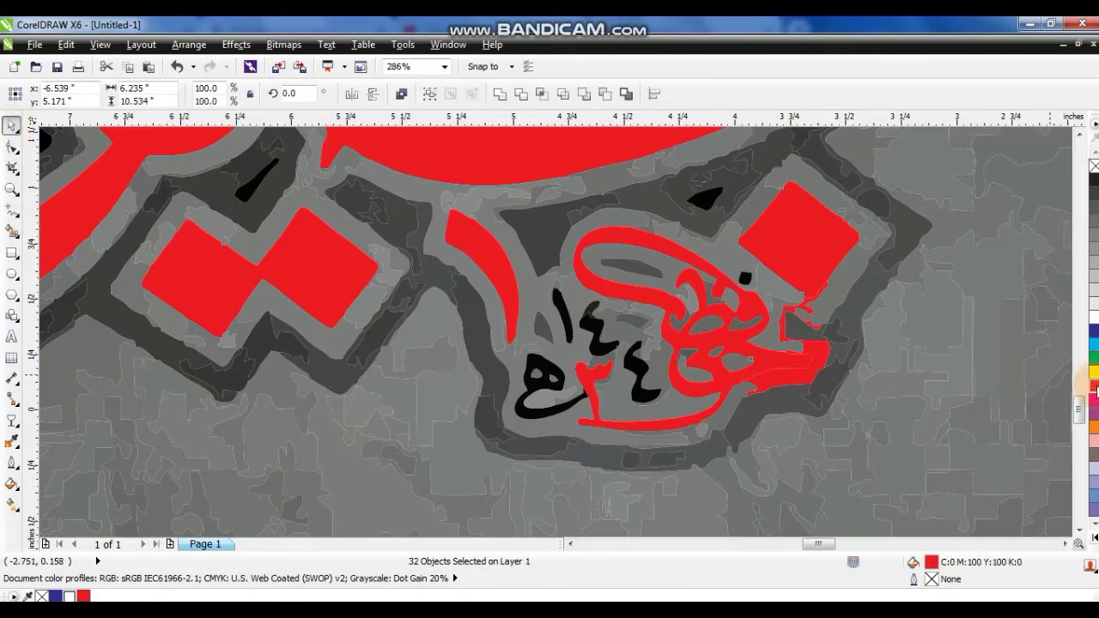
pyautogui.hotkey('ctrl', 'z')
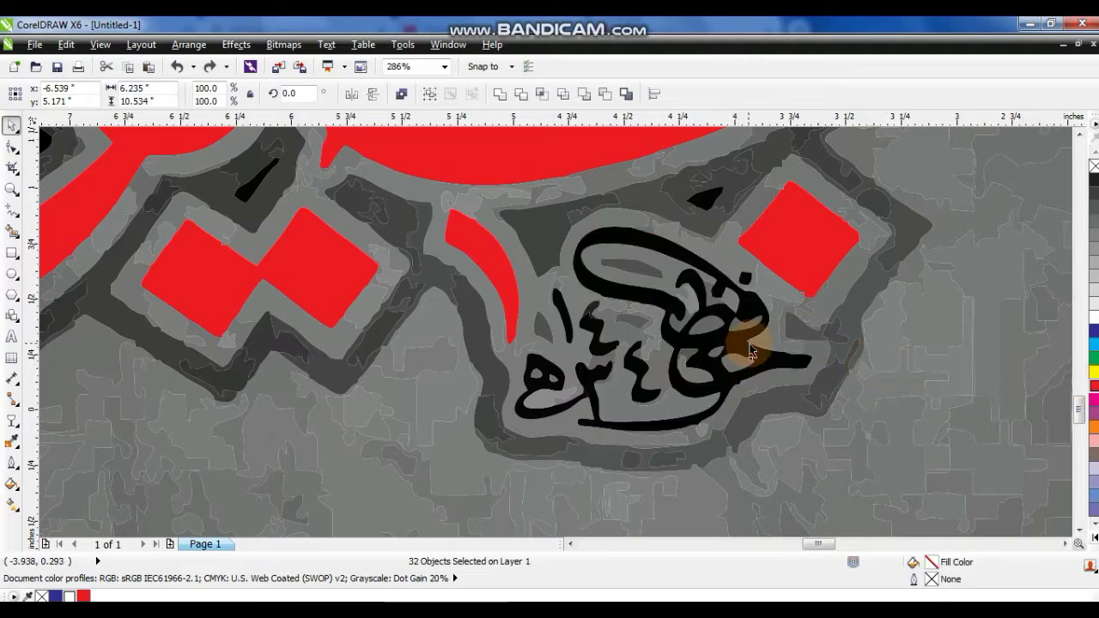
pyautogui.click(1095, 400)
pyautogui.hotkey('ctrl', 'z')
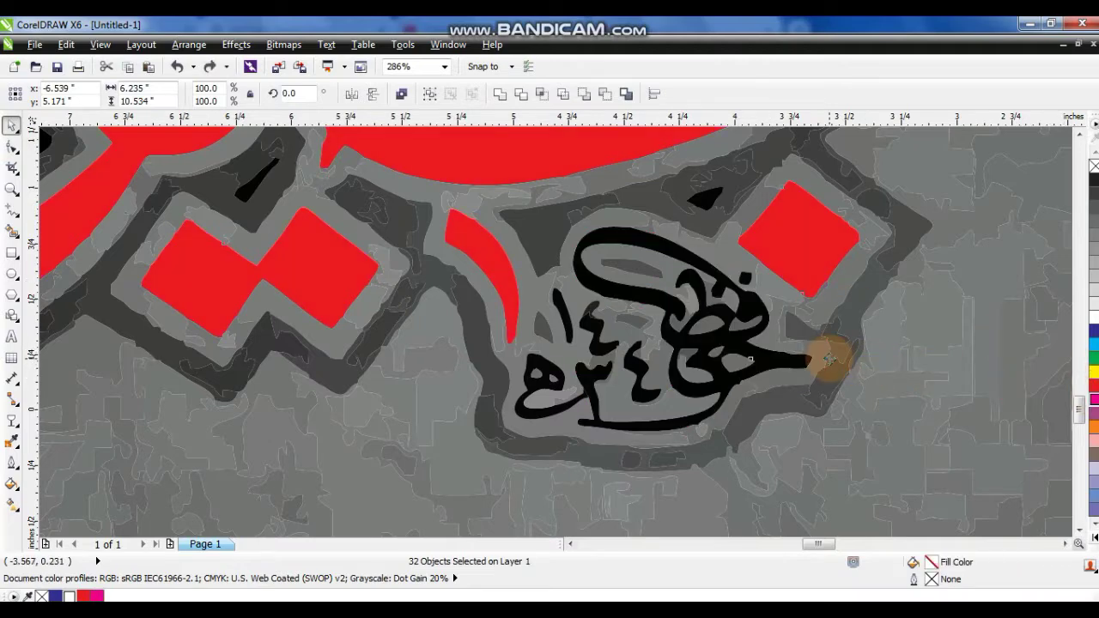
pyautogui.hotkey('ctrl', 'z')
# Fill the selected calligraphy with magenta, including the small mark inside the lowest large curve.
pyautogui.click(1094, 385)
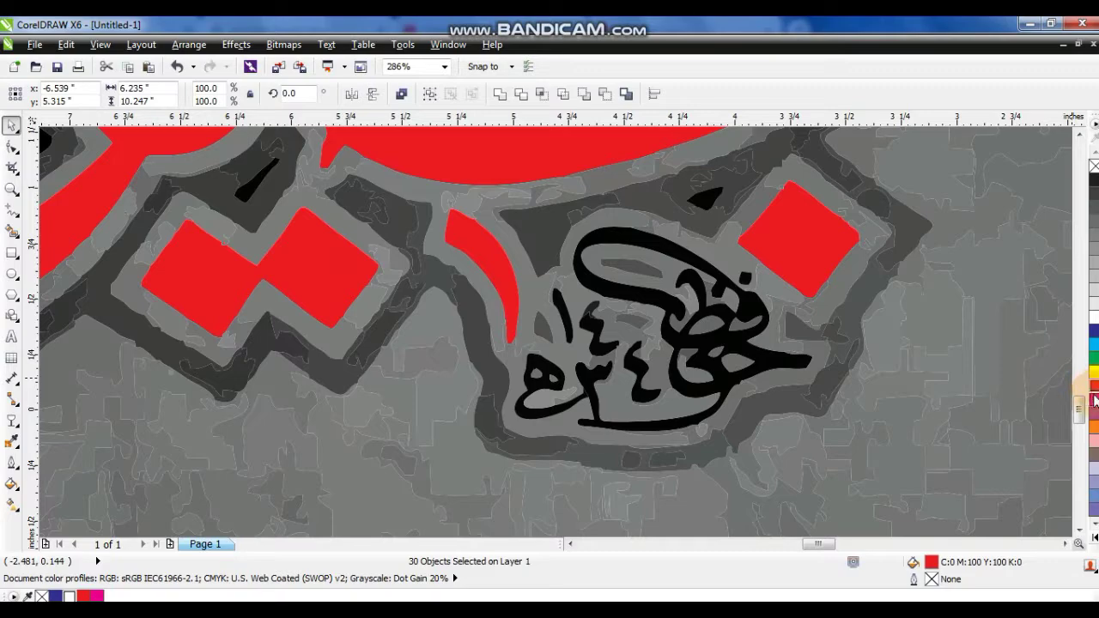
pyautogui.scroll(-2, 923, 375)
pyautogui.scroll(-2, 910, 380)
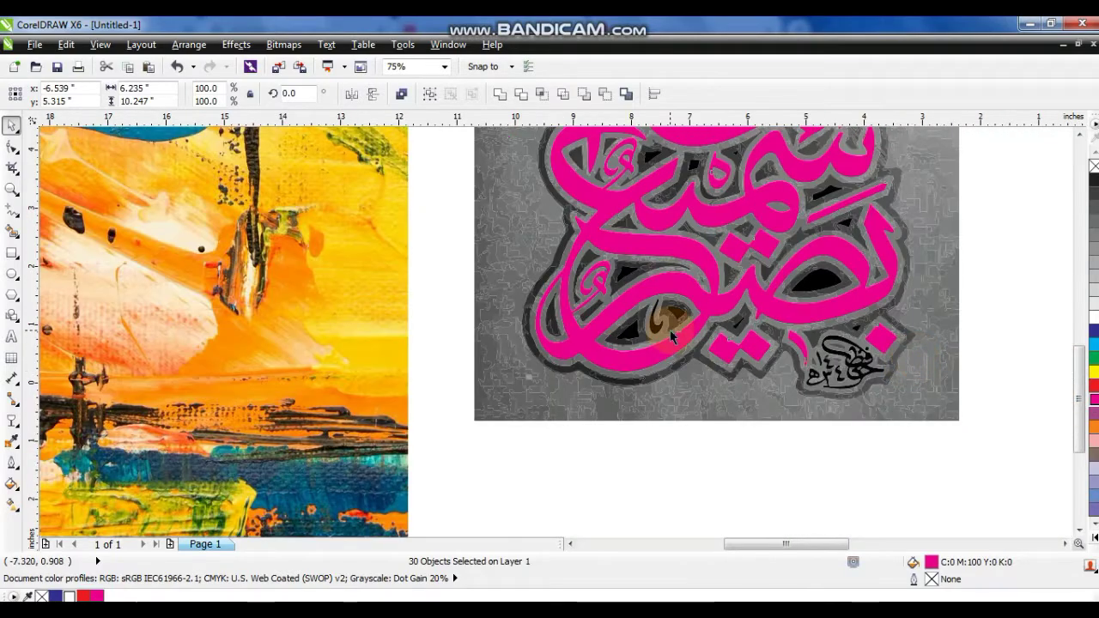
pyautogui.keyDown('shift'); pyautogui.click(658, 331); pyautogui.keyUp('shift')
pyautogui.click(1095, 400)
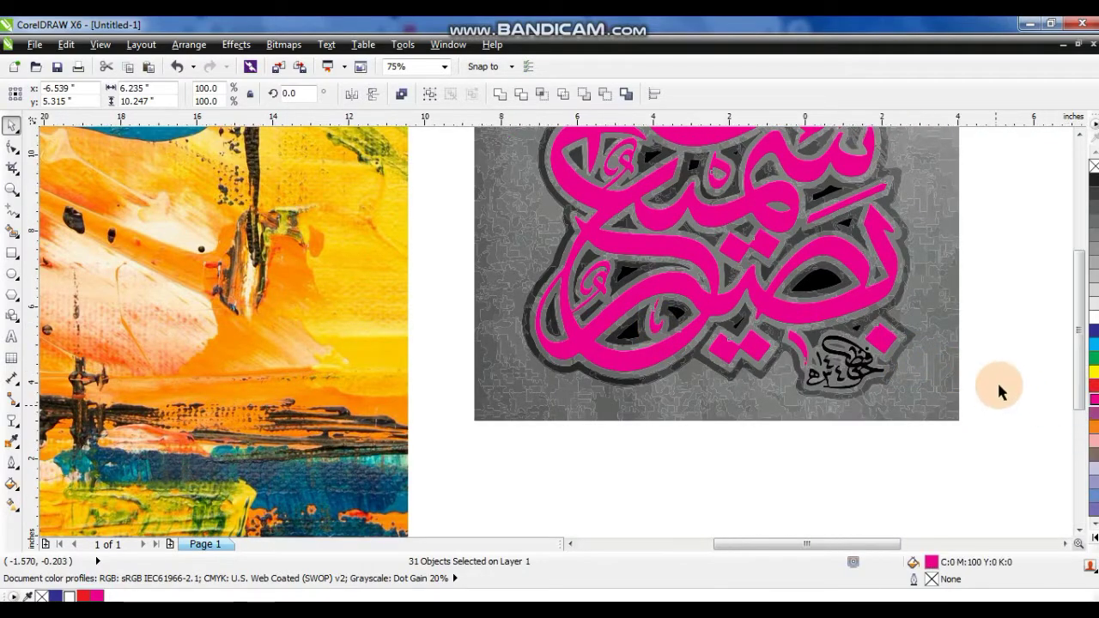
# Move the magenta calligraphy clear of the grey traced background.
pyautogui.scroll(-1, 998, 400)
pyautogui.moveTo(560, 330); pyautogui.dragTo(935, 343)
pyautogui.click(798, 358)
# Weld the calligraphy pieces into a single curve and delete the leftover grey tracing.
pyautogui.scroll(-1, 804, 364)
pyautogui.moveTo(956, 466); pyautogui.dragTo(584, 468)
pyautogui.click(503, 95)
pyautogui.click(841, 225)
pyautogui.press('Delete')
# Place the magenta calligraphy over the abstract painting and enlarge it proportionally to 144%.
pyautogui.moveTo(889, 376)
pyautogui.mouseDown()
pyautogui.moveTo(513, 348)
pyautogui.moveTo(522, 350)
pyautogui.mouseUp()
pyautogui.click(552, 338)
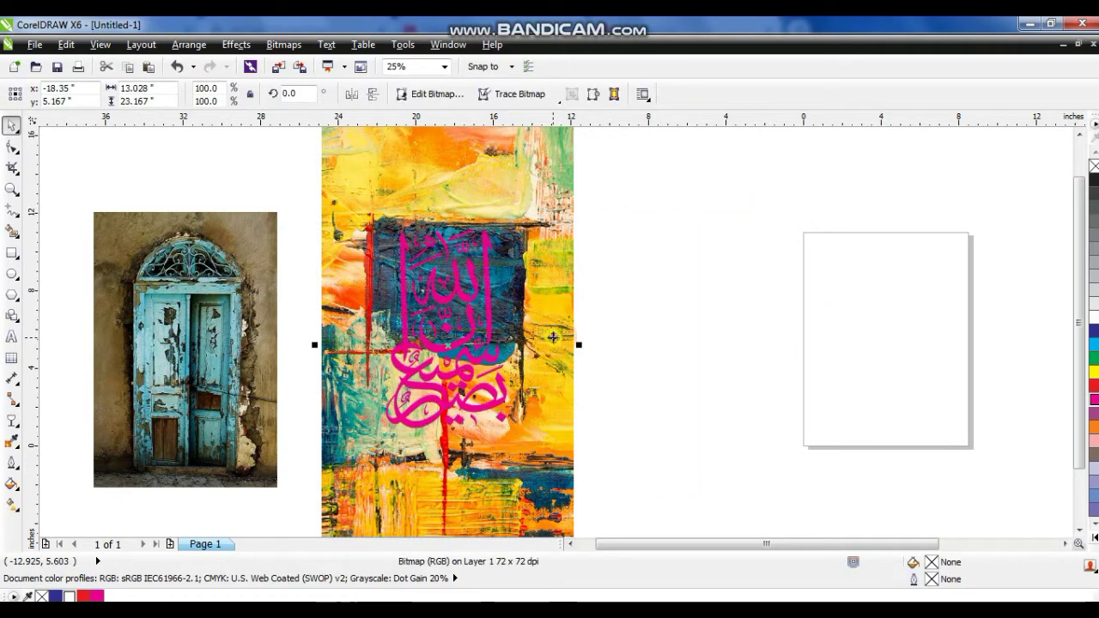
pyautogui.hotkey('shift', 'F2')
pyautogui.press('Escape')
pyautogui.click(580, 350)
pyautogui.moveTo(608, 405)
pyautogui.mouseDown()
pyautogui.moveTo(630, 439)
pyautogui.moveTo(585, 426)
pyautogui.mouseUp()
pyautogui.moveTo(630, 205); pyautogui.dragTo(636, 201)
# Fill the calligraphy on the painting with white.
pyautogui.click(742, 243)
pyautogui.click(656, 313)
pyautogui.click(592, 316)
pyautogui.click(594, 323)
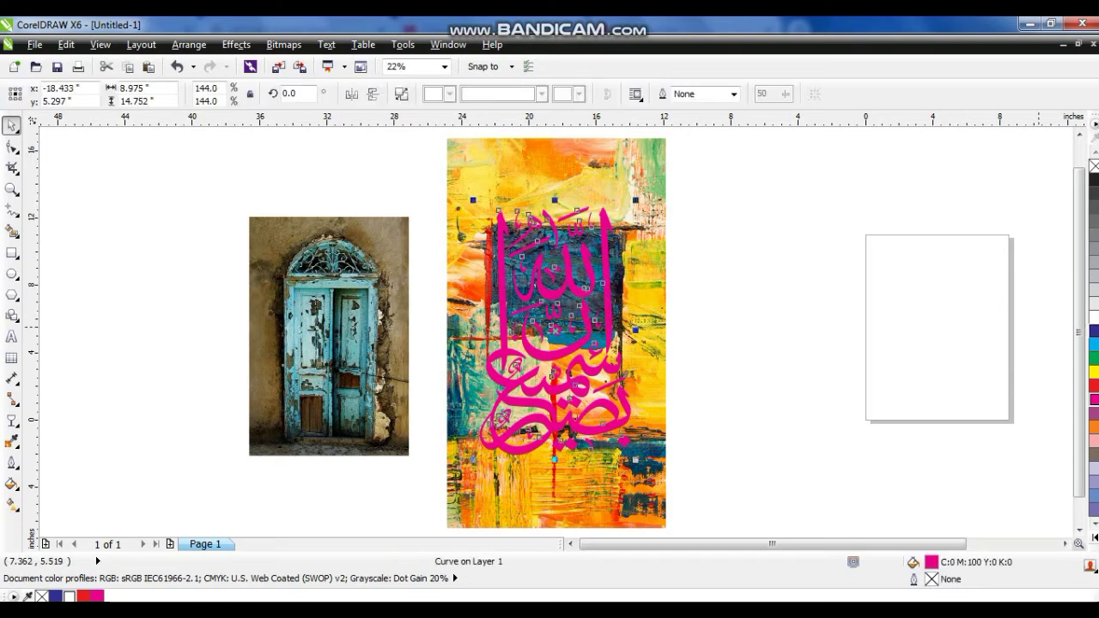
pyautogui.click(1092, 322)
pyautogui.click(859, 327)
# Give the white calligraphy a black 10 pt outline with rounded corners, round line caps and Scale with object enabled.
pyautogui.click(589, 324)
pyautogui.click(12, 465)
pyautogui.click(53, 216)
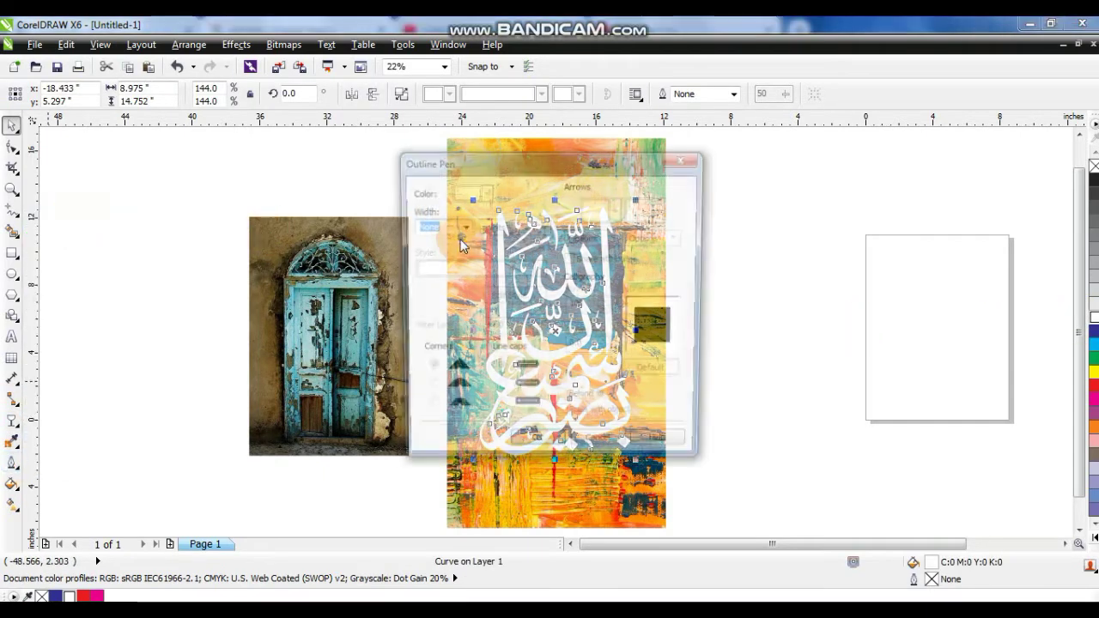
pyautogui.click(456, 225)
pyautogui.click(425, 346)
pyautogui.click(498, 390)
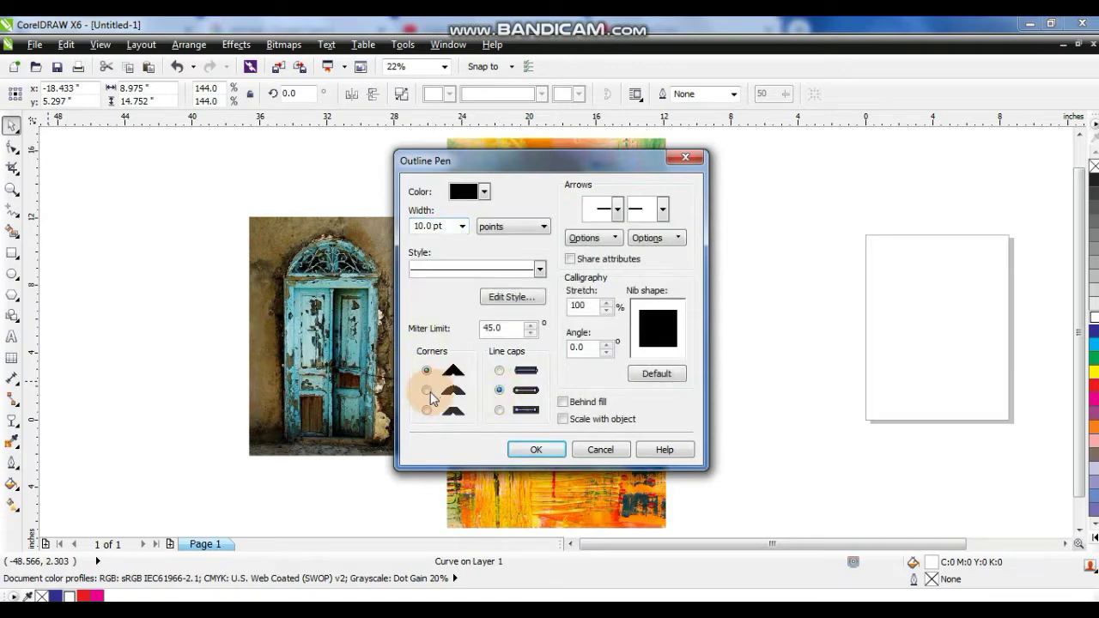
pyautogui.click(427, 390)
pyautogui.click(564, 419)
pyautogui.click(535, 449)
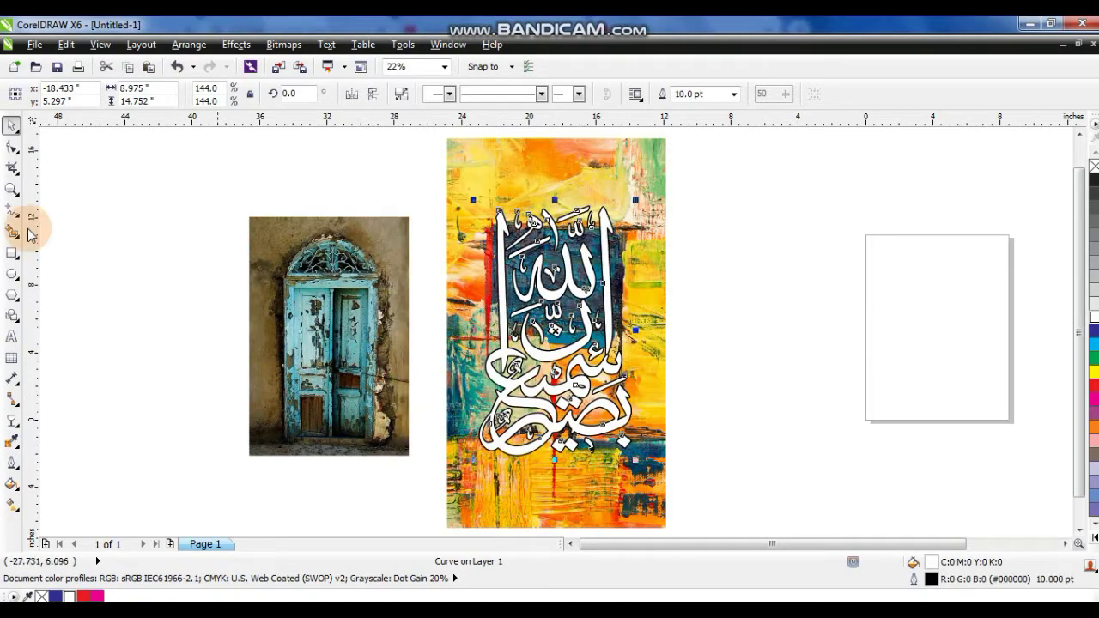
# Thicken the black outline around the white calligraphy.
pyautogui.click(12, 188)
pyautogui.moveTo(427, 253); pyautogui.dragTo(692, 463)
pyautogui.click(13, 464)
pyautogui.click(63, 220)
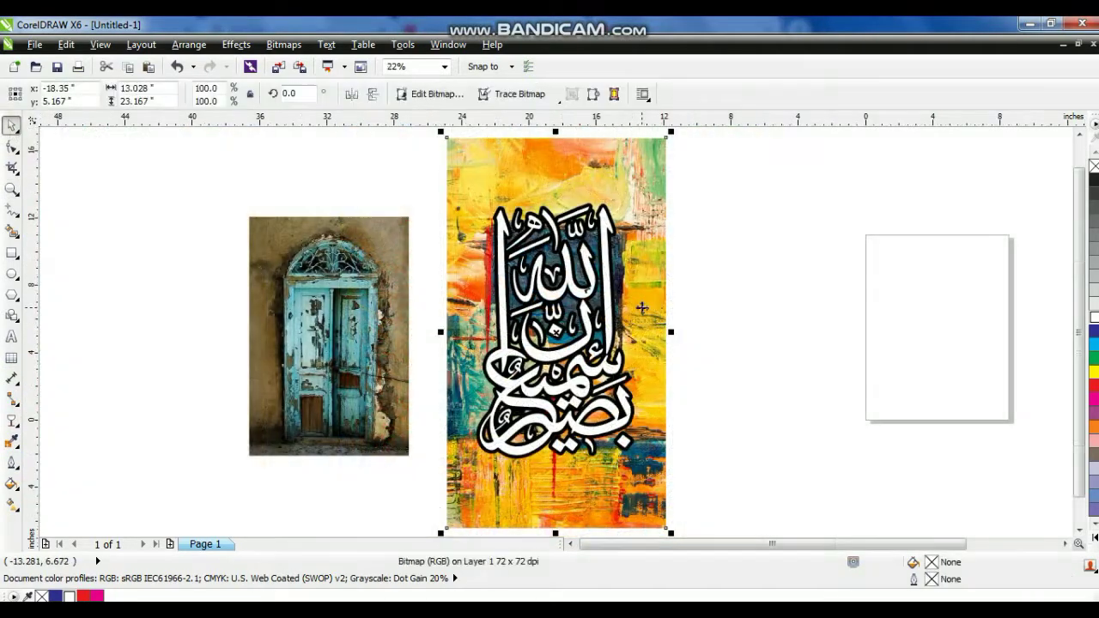
# PowerClip a copy of the abstract painting inside the calligraphy's black outline shape and open the clip contents for editing.
pyautogui.click(12, 188)
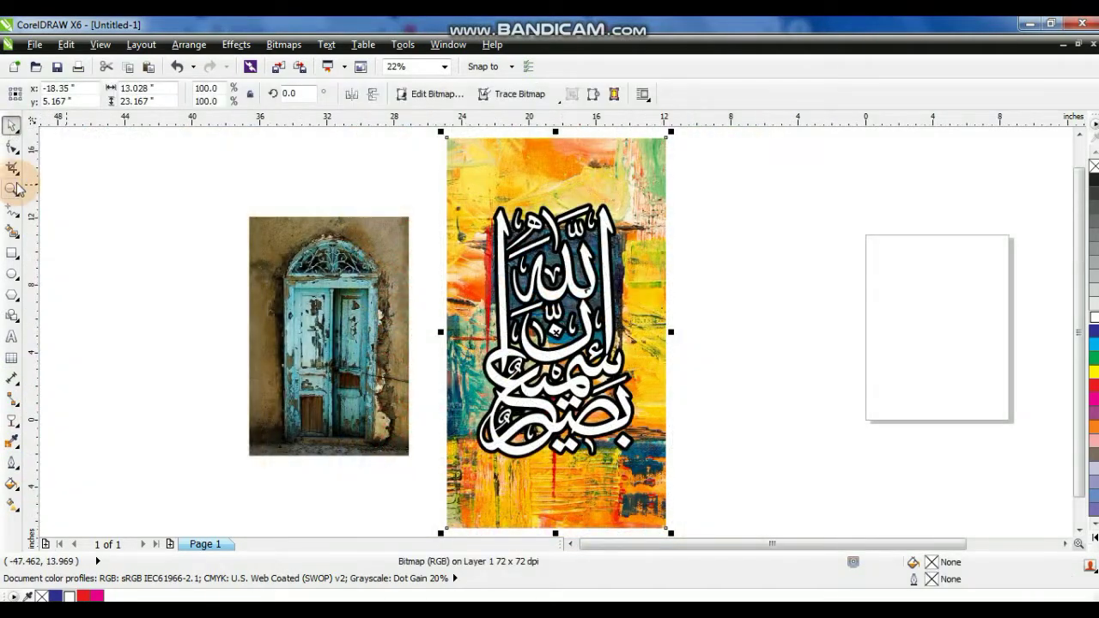
pyautogui.moveTo(452, 186); pyautogui.dragTo(693, 285)
pyautogui.click(12, 126)
pyautogui.click(236, 43)
pyautogui.moveTo(257, 269)
pyautogui.click(412, 201)
pyautogui.click(360, 242)
pyautogui.rightClick(367, 247)
pyautogui.click(404, 87)
# Darken the painting inside the calligraphy outline with a lower Gamma adjustment and finish editing the clip contents.
pyautogui.click(237, 44)
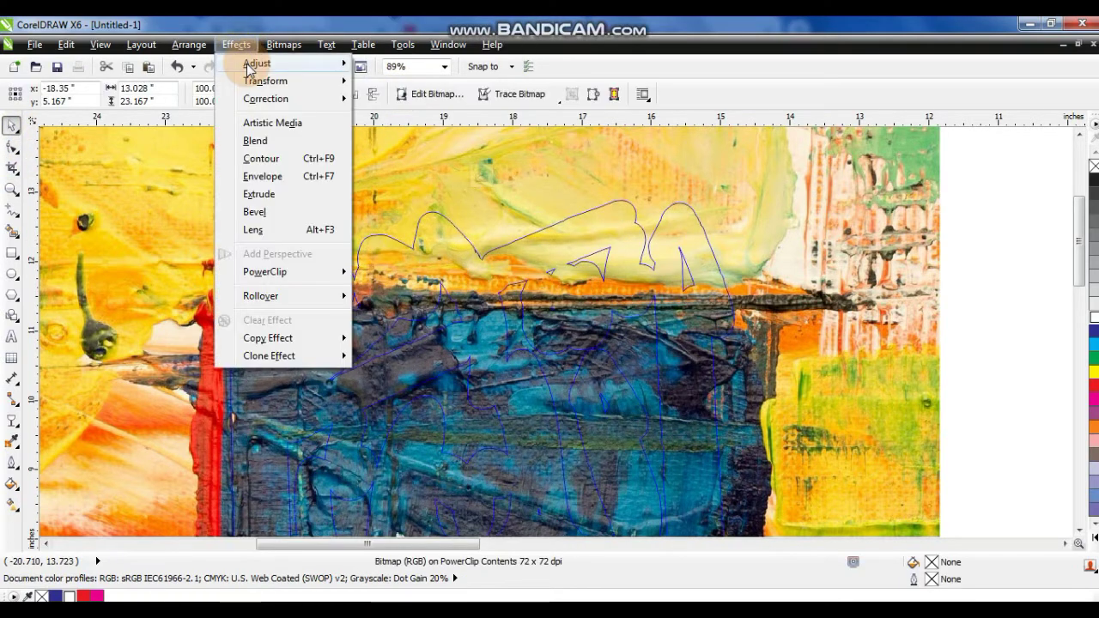
pyautogui.moveTo(249, 63)
pyautogui.click(391, 176)
pyautogui.moveTo(546, 252); pyautogui.dragTo(740, 245)
pyautogui.click(673, 290)
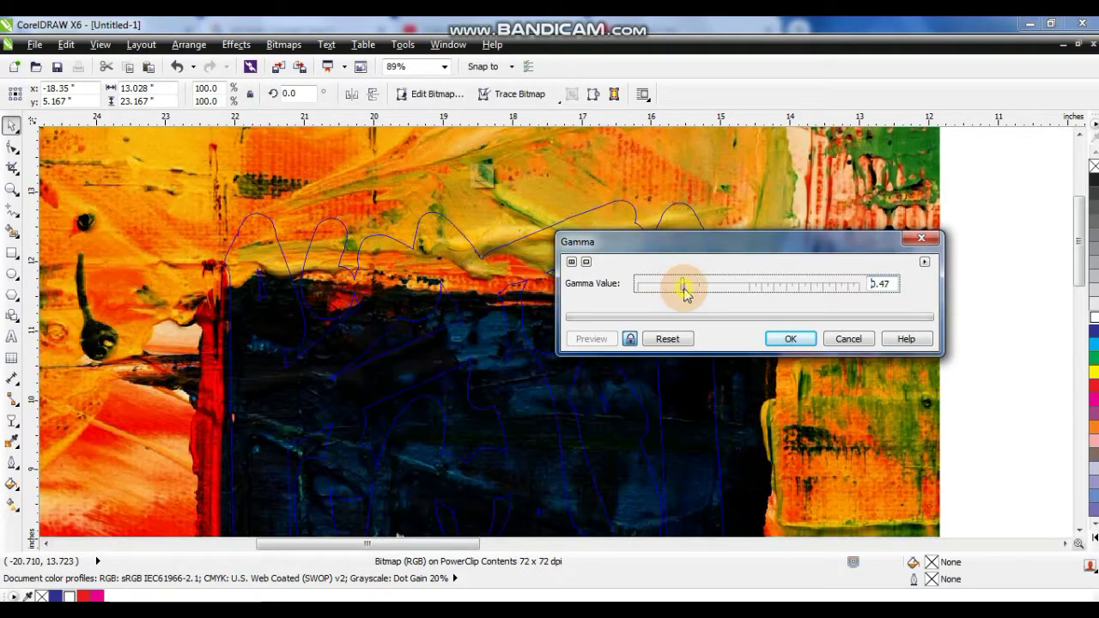
pyautogui.click(777, 337)
pyautogui.rightClick(687, 257)
pyautogui.click(735, 126)
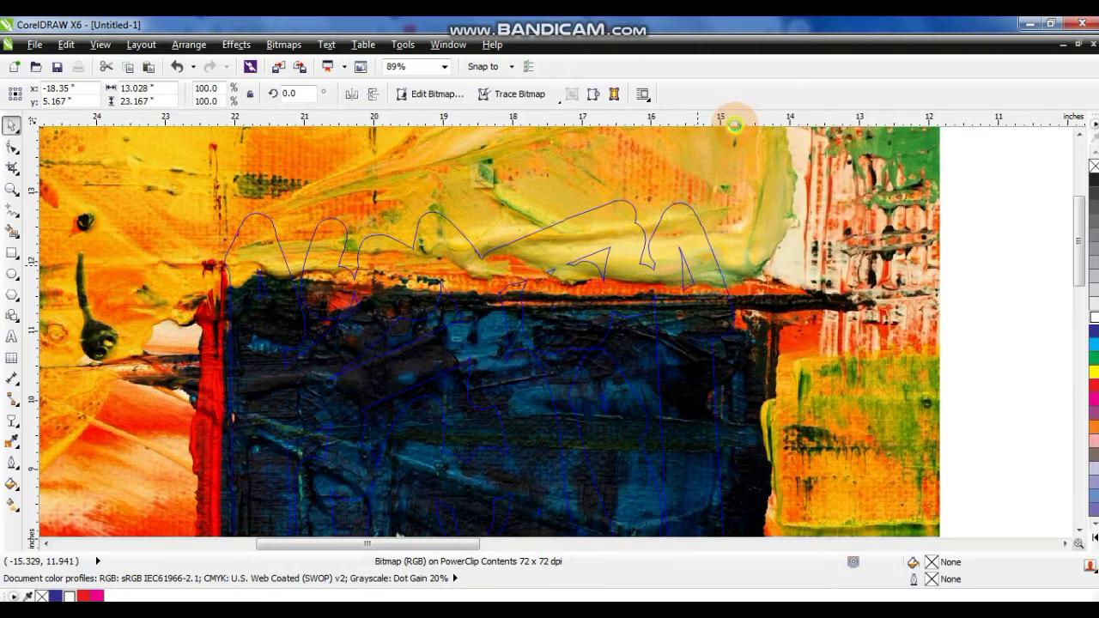
# Remove the outline stroke from the painting-filled calligraphy shape.
pyautogui.click(1091, 541)
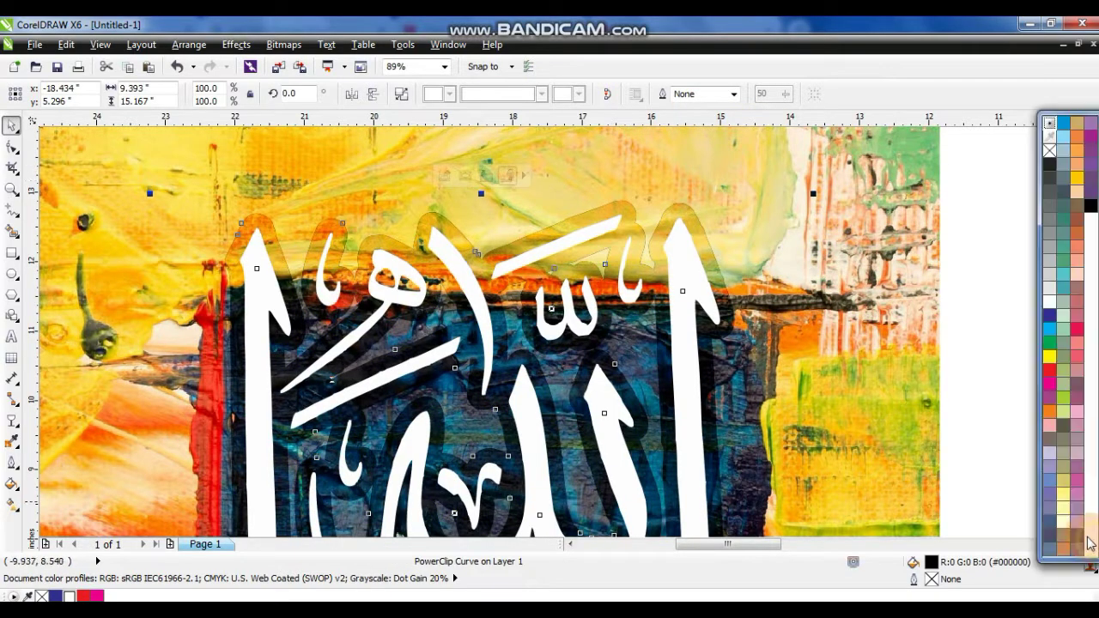
pyautogui.rightClick(1087, 207)
pyautogui.rightClick(1049, 154)
pyautogui.click(888, 207)
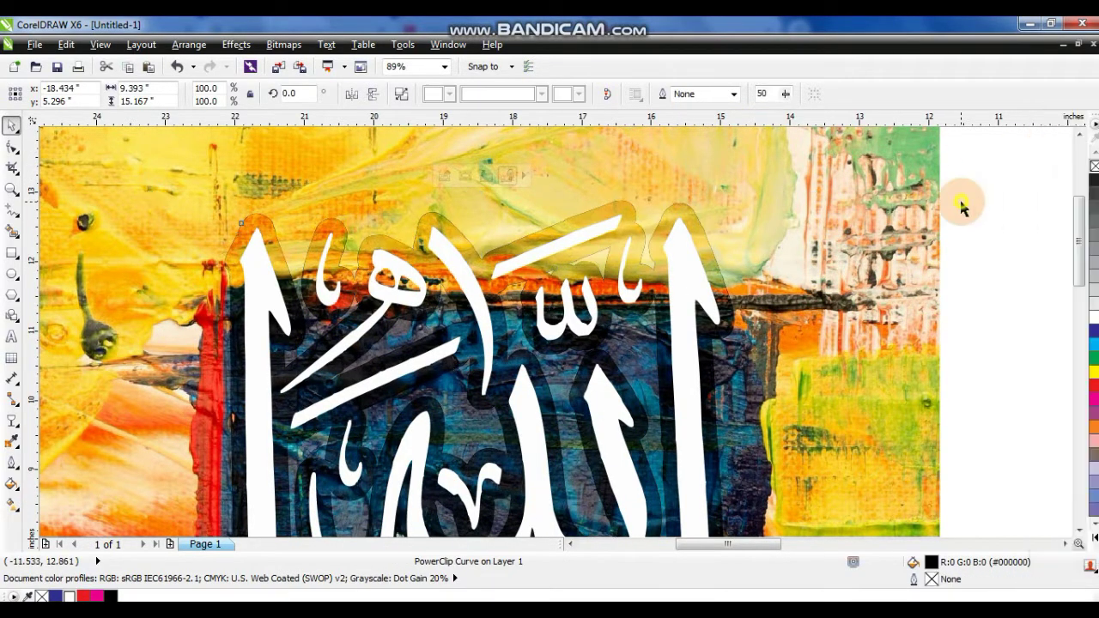
pyautogui.hotkey('shift', 'F2')
pyautogui.click(828, 255)
pyautogui.moveTo(733, 190); pyautogui.dragTo(446, 475)
pyautogui.click(756, 443)
pyautogui.click(656, 392)
pyautogui.click(784, 372)
pyautogui.click(663, 385)
pyautogui.click(721, 375)
# Move the blue door photo over the painting's upper-left corner, scale it to 116.5% and rotate it to 342.6°.
pyautogui.click(356, 390)
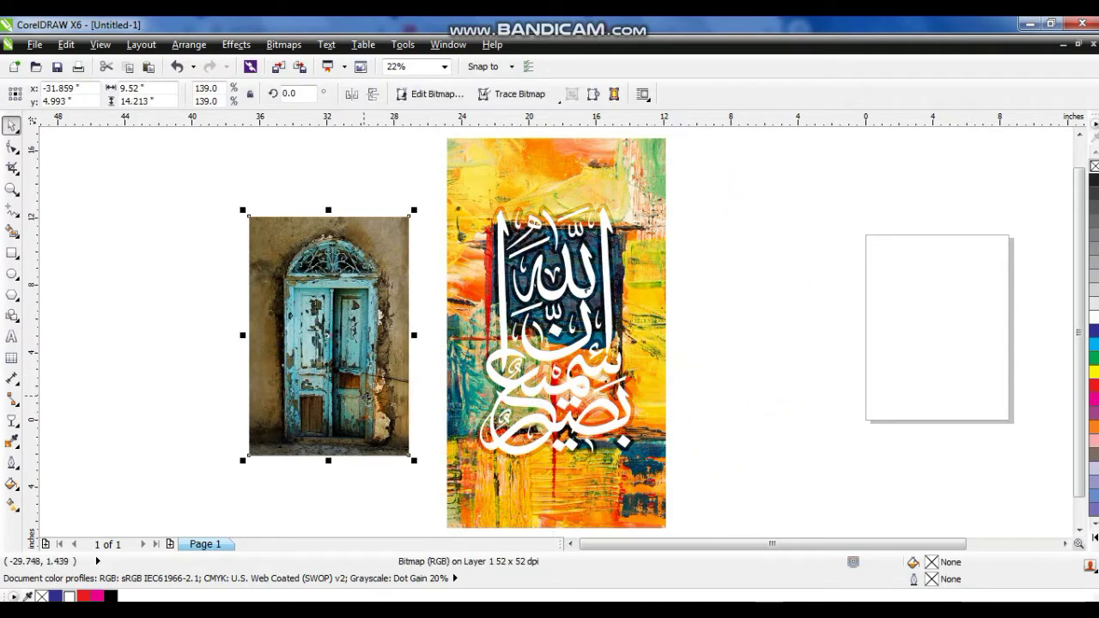
pyautogui.moveTo(356, 391); pyautogui.dragTo(492, 270)
pyautogui.moveTo(379, 338); pyautogui.dragTo(355, 319)
# Fade the door photo into the painting with a diagonal linear transparency and enlarge it proportionally to 137.4%.
pyautogui.click(12, 420)
pyautogui.moveTo(441, 196); pyautogui.dragTo(393, 143)
pyautogui.moveTo(481, 270); pyautogui.dragTo(495, 226)
pyautogui.moveTo(393, 143); pyautogui.dragTo(415, 179)
pyautogui.click(12, 126)
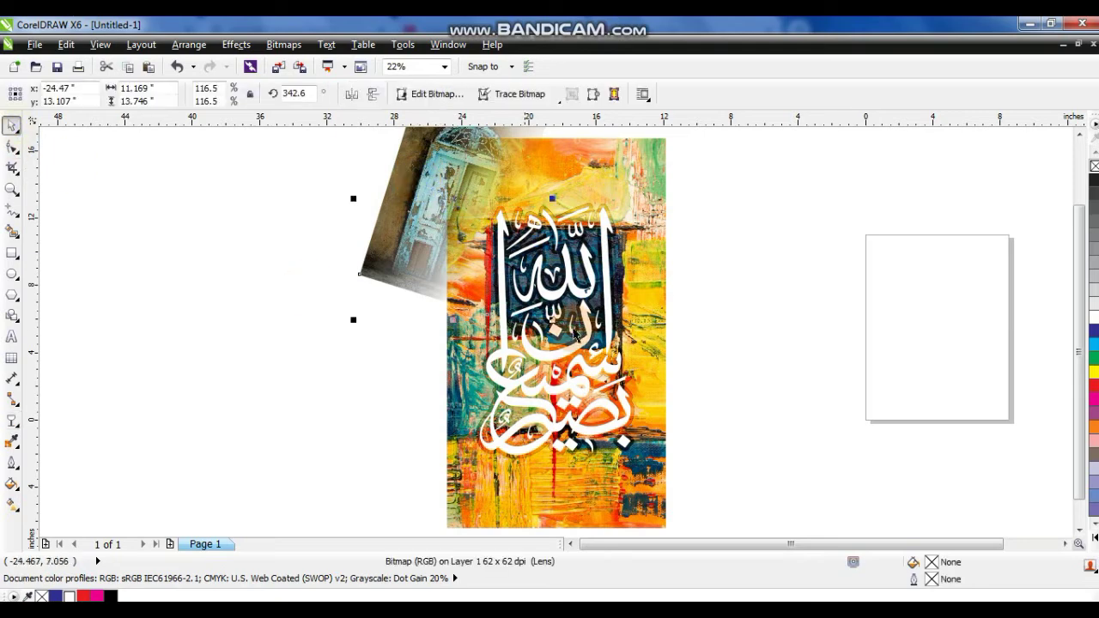
pyautogui.moveTo(557, 320); pyautogui.dragTo(594, 364)
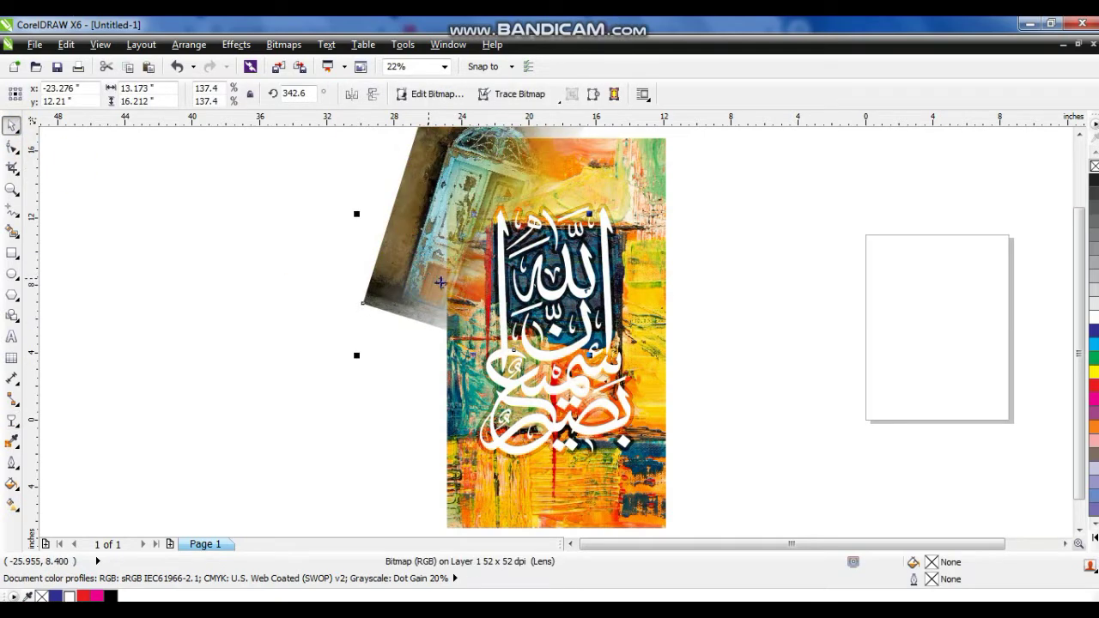
# Draw a rectangle of about 12.67 by 22.8 inches over the whole painting as a frame.
pyautogui.click(12, 252)
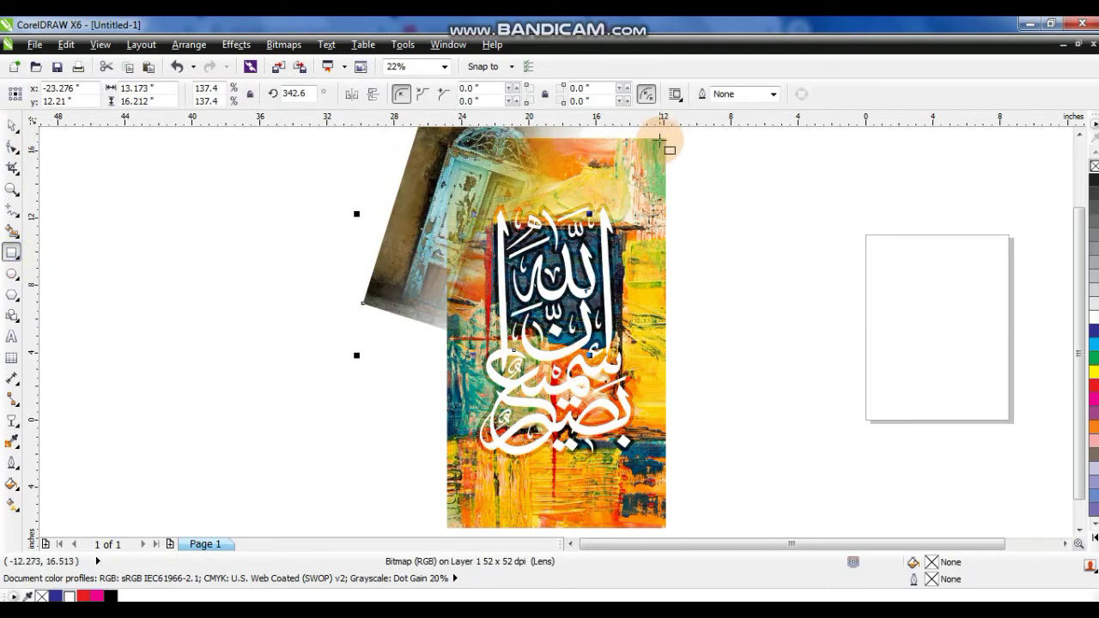
pyautogui.moveTo(667, 136)
pyautogui.mouseDown()
pyautogui.moveTo(462, 451)
pyautogui.moveTo(447, 525)
pyautogui.mouseUp()
pyautogui.press('space')
# PowerClip the background painting inside the rectangle and send the rectangle behind the other objects.
pyautogui.click(660, 526)
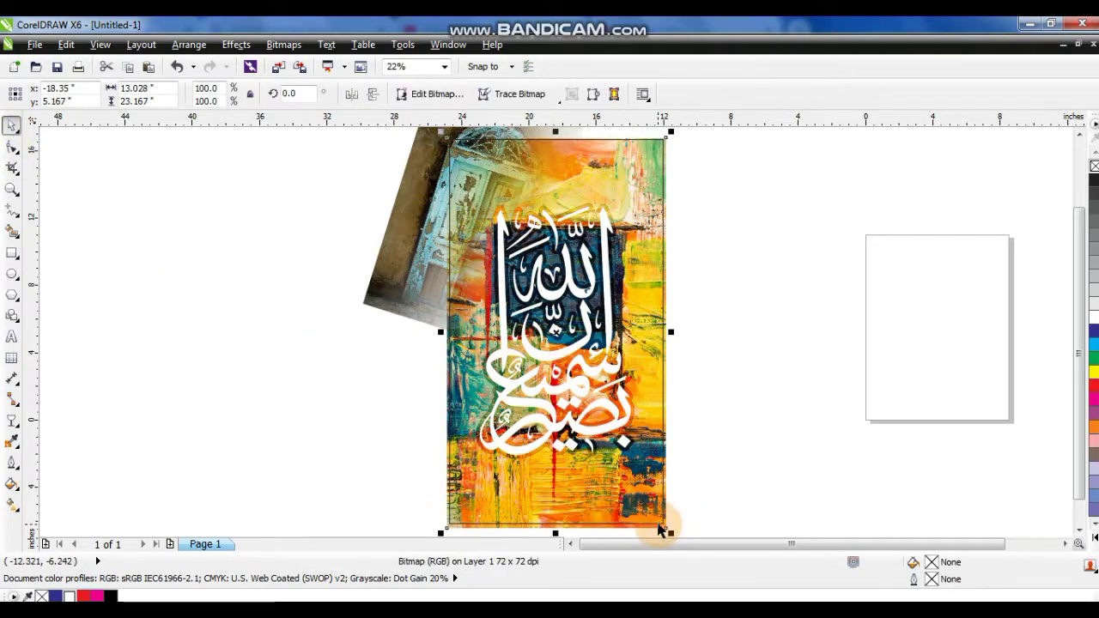
pyautogui.hotkey('alt', 'c')
pyautogui.press('w')
pyautogui.press('p')
pyautogui.click(663, 523)
pyautogui.hotkey('shift', 'pagedown')
pyautogui.click(677, 512)
# PowerClip the faded door photo inside the same rectangle.
pyautogui.click(402, 275)
pyautogui.hotkey('alt', 'c')
pyautogui.press('w')
pyautogui.press('p')
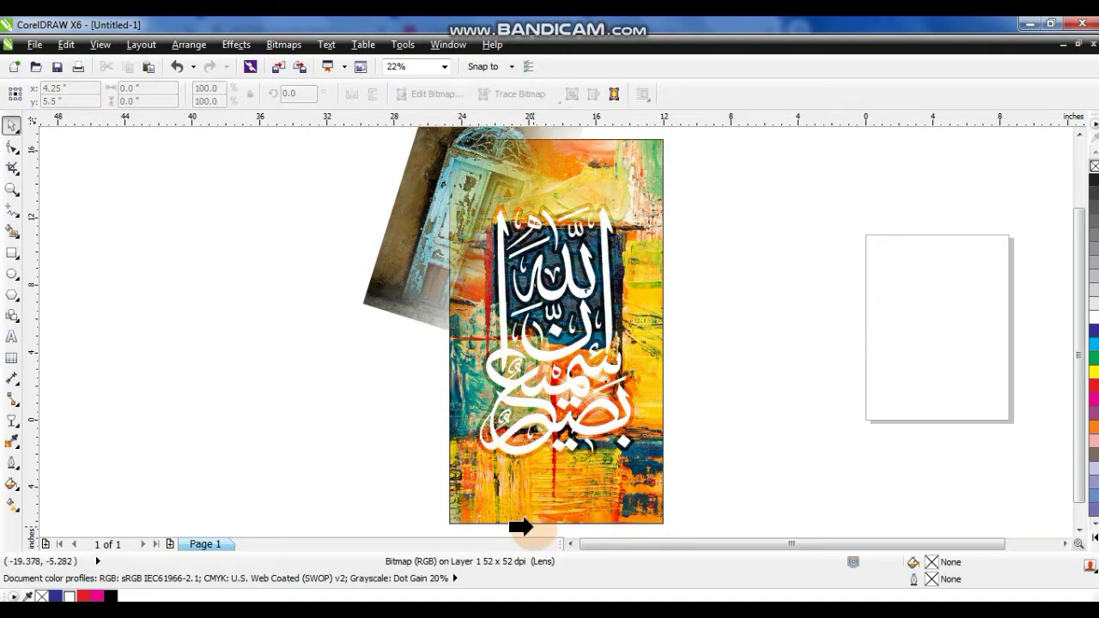
pyautogui.click(539, 524)
# Within the rectangle's clip contents, duplicate the door photo and place the copy over the painting's lower-right corner.
pyautogui.click(424, 455)
pyautogui.click(477, 187)
pyautogui.keyDown('ctrl'); pyautogui.click(477, 186); pyautogui.keyUp('ctrl')
pyautogui.click(427, 177)
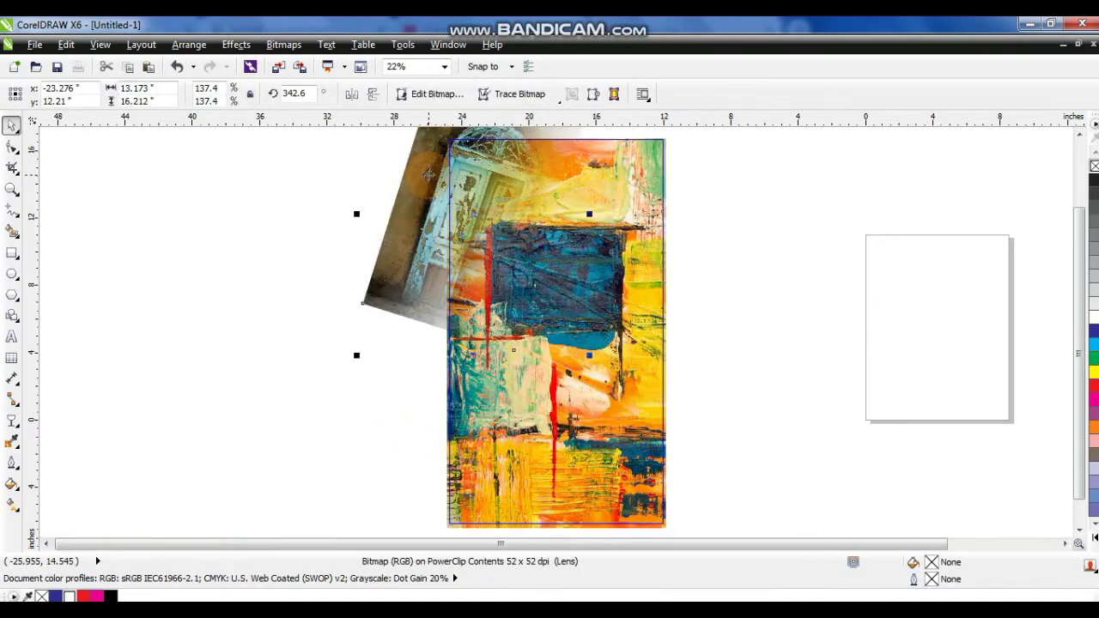
pyautogui.click(352, 94)
pyautogui.click(372, 96)
pyautogui.moveTo(544, 190); pyautogui.dragTo(698, 458)
pyautogui.click(352, 94)
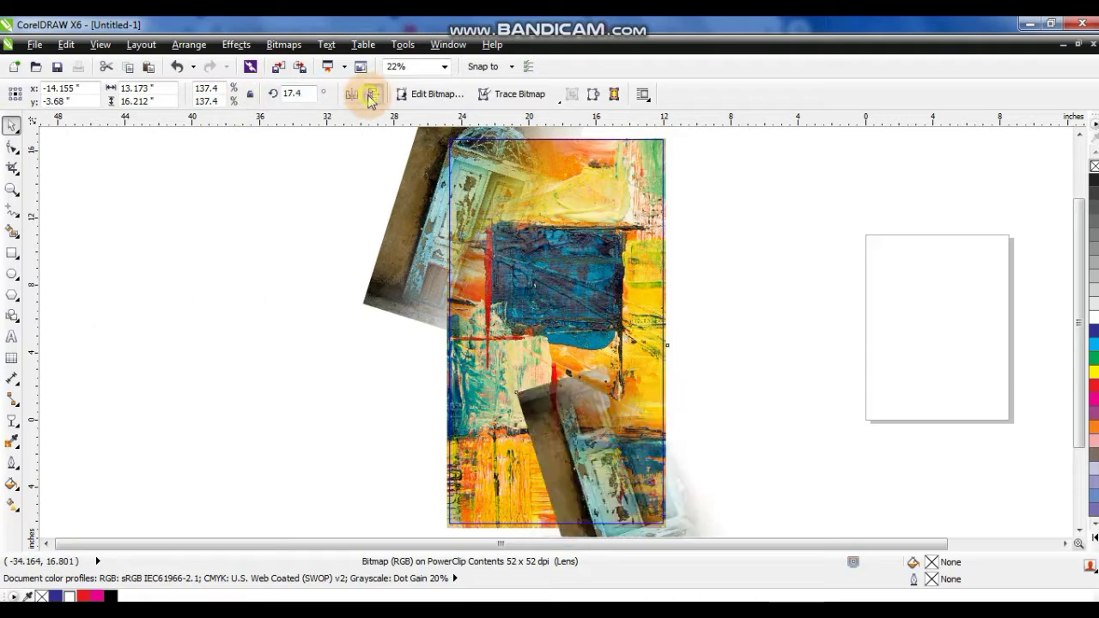
pyautogui.click(372, 94)
# Fade the lower door copy toward the painting's centre with a linear transparency and finish editing the clip contents.
pyautogui.click(12, 421)
pyautogui.moveTo(567, 421); pyautogui.dragTo(635, 479)
pyautogui.moveTo(564, 431); pyautogui.dragTo(584, 438)
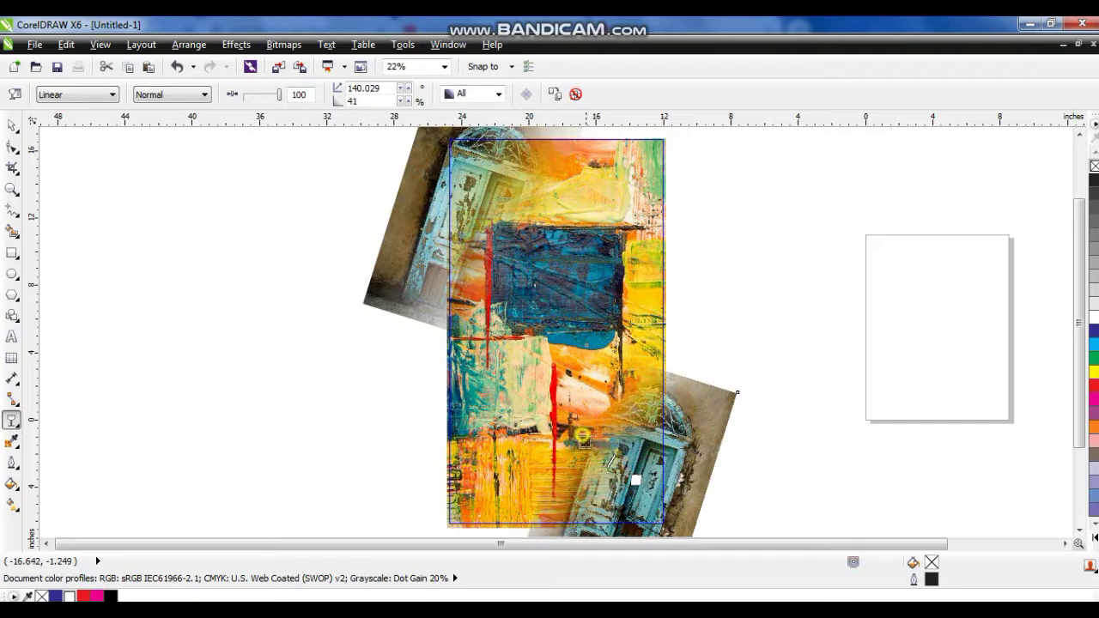
pyautogui.click(14, 127)
pyautogui.keyDown('ctrl'); pyautogui.click(230, 328); pyautogui.keyUp('ctrl')
pyautogui.click(238, 335)
# Select the rectangle framing the painting and remove its outline.
pyautogui.click(631, 487)
pyautogui.click(741, 418)
pyautogui.moveTo(522, 370); pyautogui.dragTo(685, 187)
pyautogui.moveTo(495, 392); pyautogui.dragTo(419, 472)
pyautogui.click(641, 470)
pyautogui.press('F4')
pyautogui.click(737, 362)
pyautogui.click(641, 288)
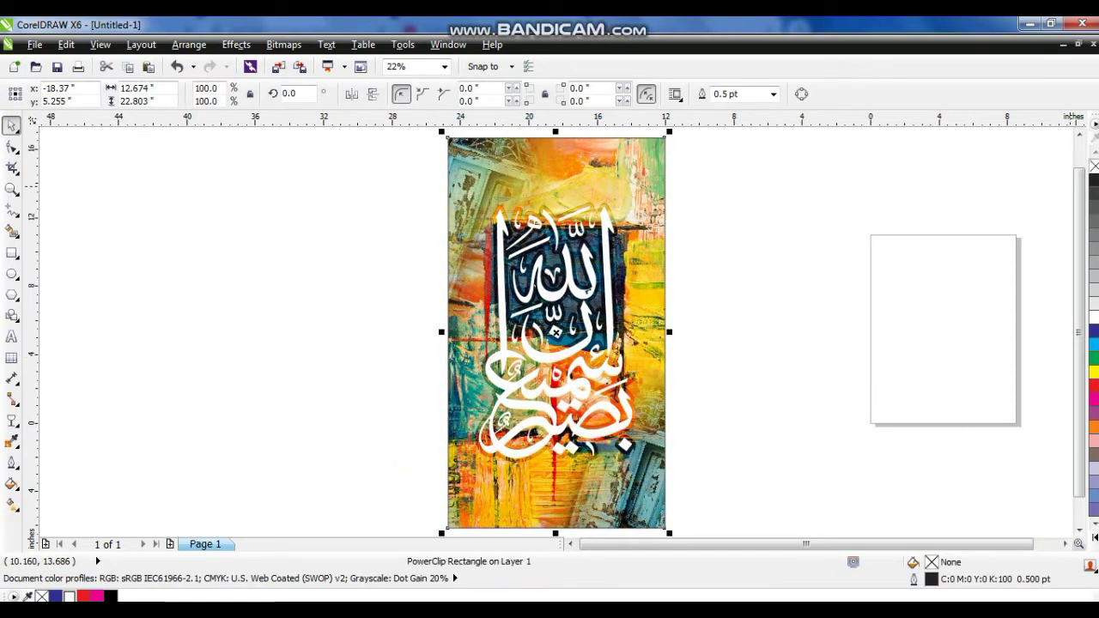
pyautogui.click(849, 228)
# Group the white calligraphy with its painted outline, move the group beside the painting and scale it to 36.2%.
pyautogui.click(12, 252)
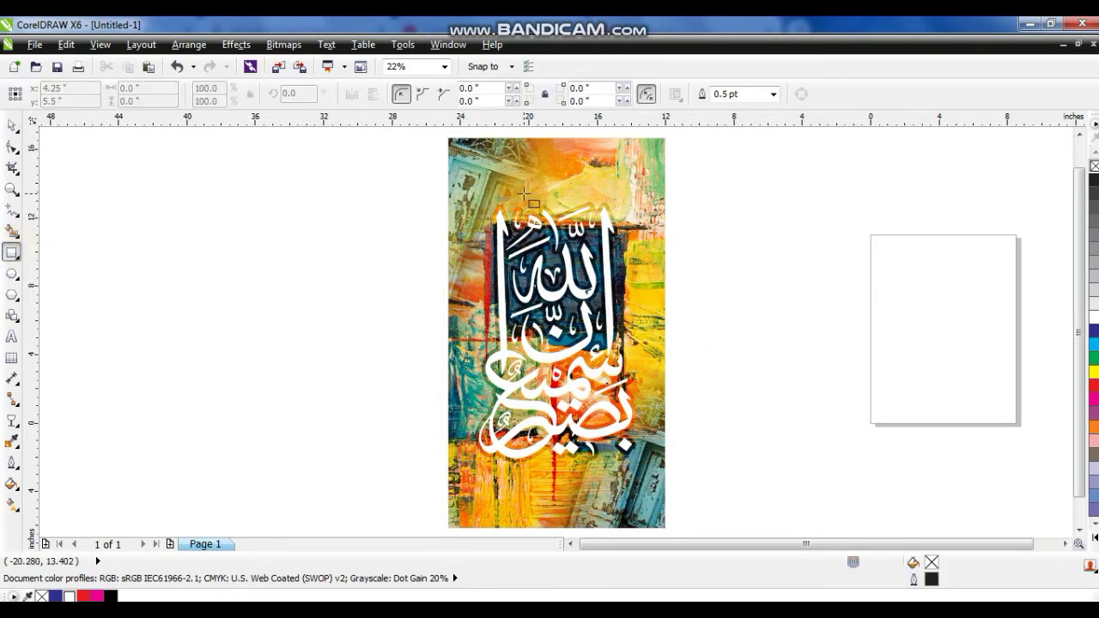
pyautogui.click(12, 126)
pyautogui.moveTo(287, 159); pyautogui.dragTo(672, 479)
pyautogui.moveTo(600, 409)
pyautogui.mouseDown()
pyautogui.moveTo(303, 410)
pyautogui.moveTo(331, 402)
pyautogui.mouseUp()
pyautogui.moveTo(346, 202); pyautogui.dragTo(288, 286)
pyautogui.hotkey('shift', 'F2')
# Add a centred drop shadow to the calligraphy group and change the shadow's feathering direction.
pyautogui.click(13, 420)
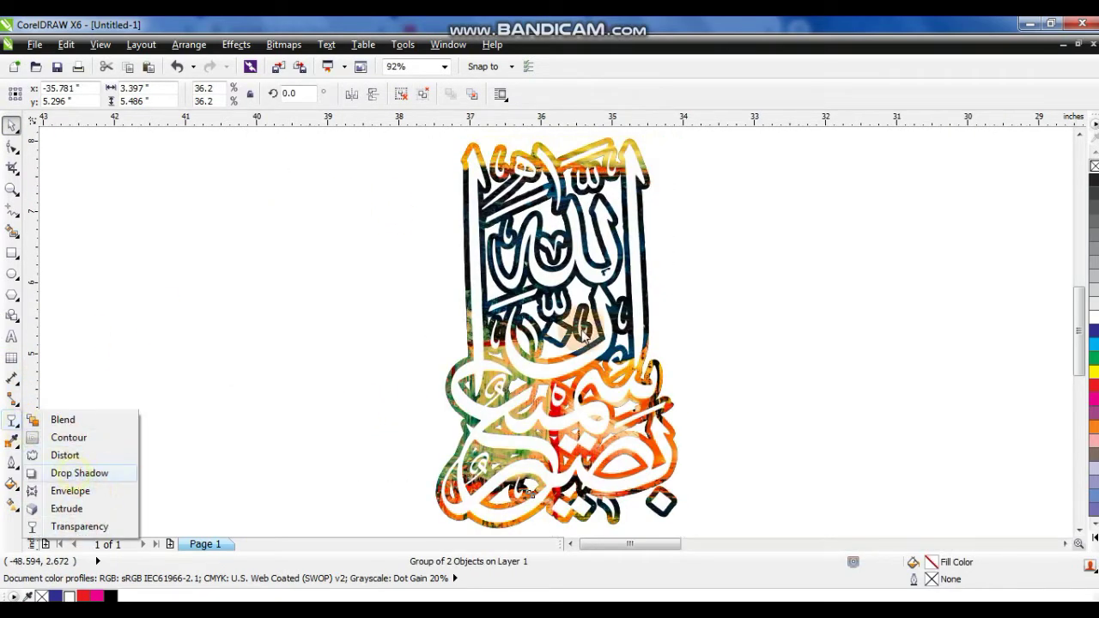
pyautogui.click(79, 473)
pyautogui.moveTo(555, 332); pyautogui.dragTo(585, 352)
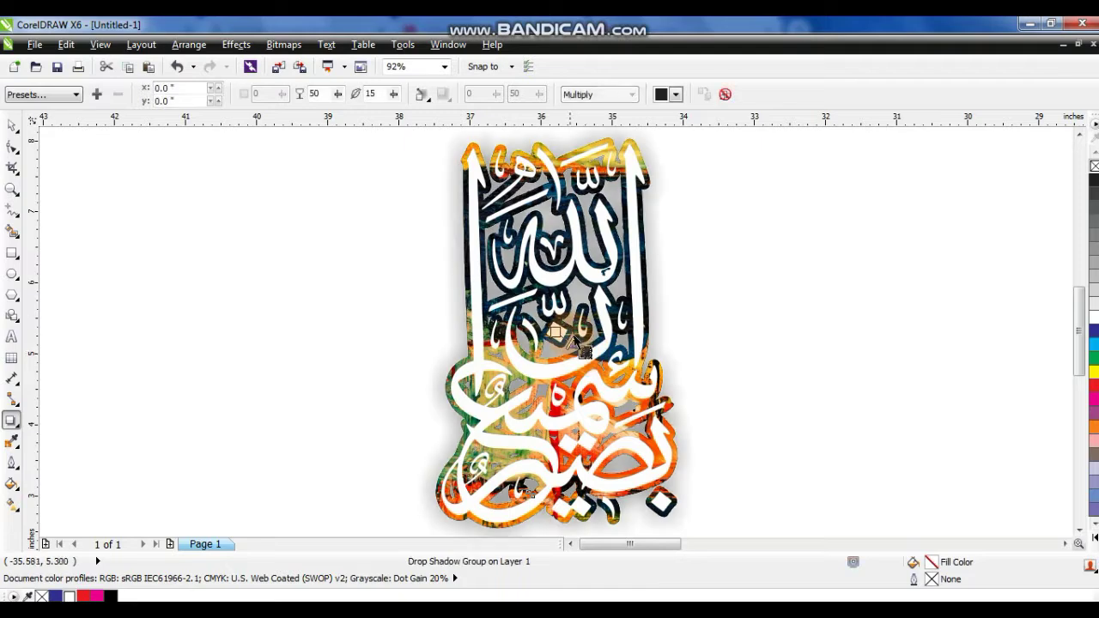
pyautogui.click(421, 94)
pyautogui.click(581, 346)
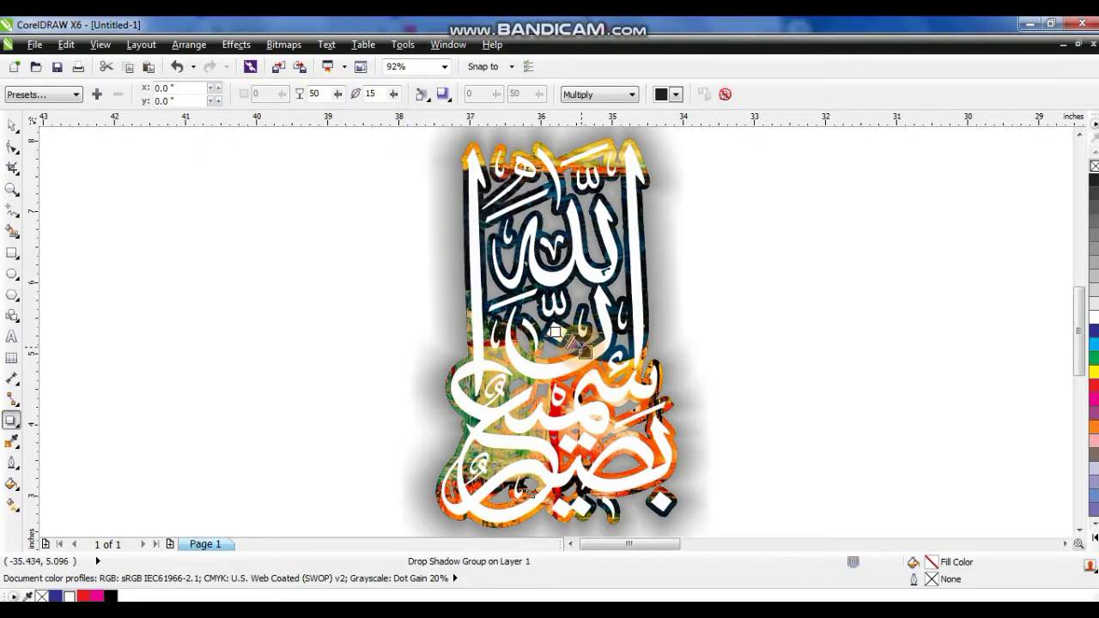
# Set the drop shadow to black with opacity 100 and feathering 5, and break it apart from the calligraphy group.
pyautogui.moveTo(563, 366); pyautogui.dragTo(568, 388)
pyautogui.click(676, 95)
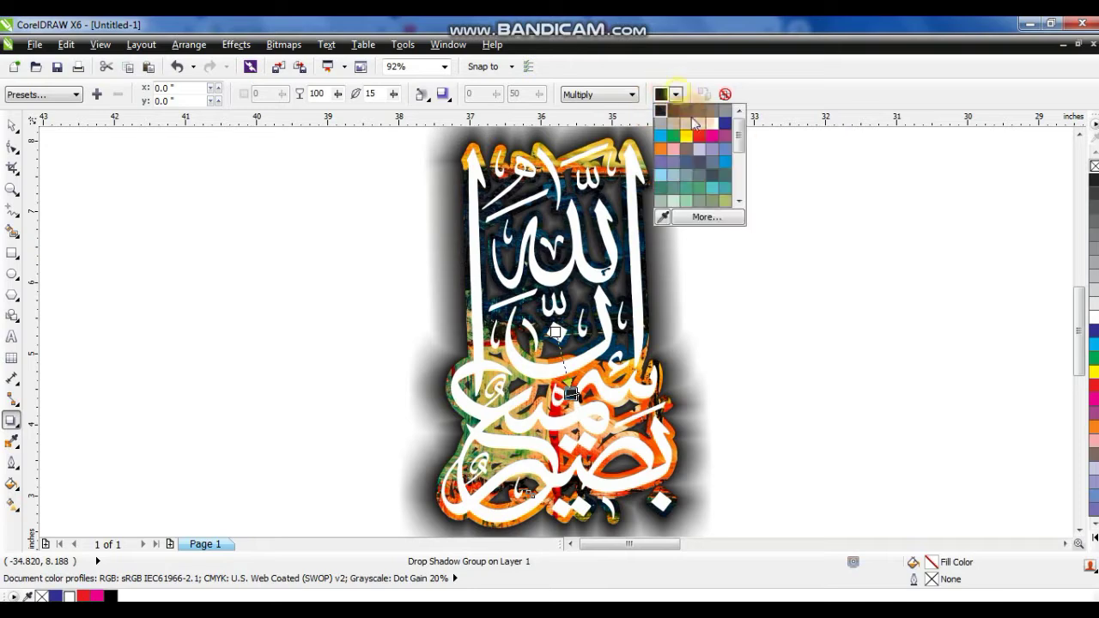
pyautogui.click(709, 211)
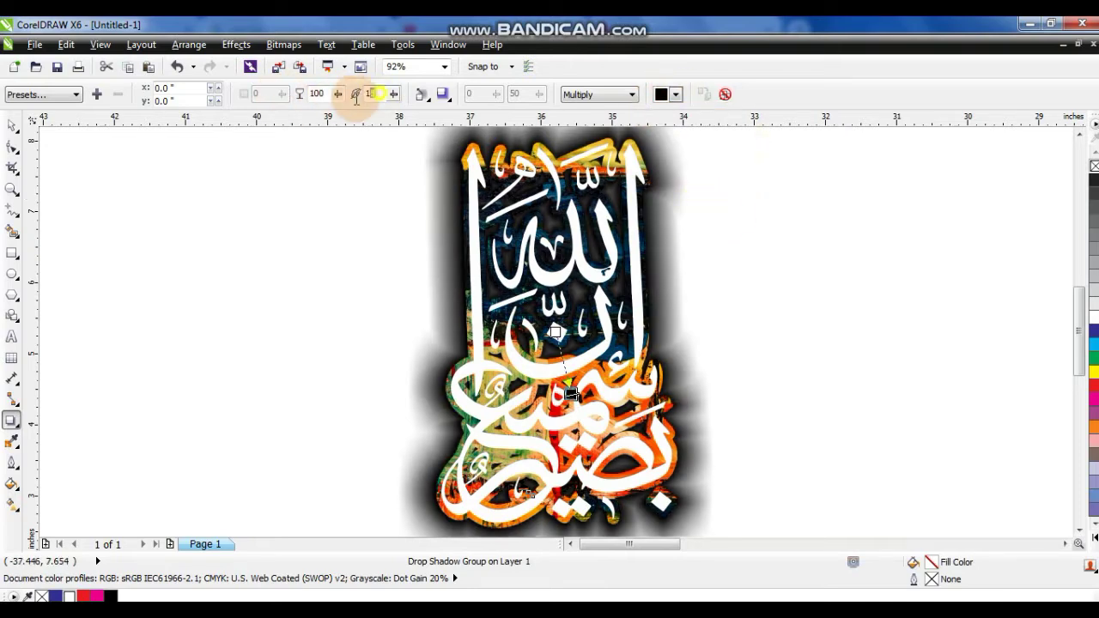
pyautogui.press('Return')
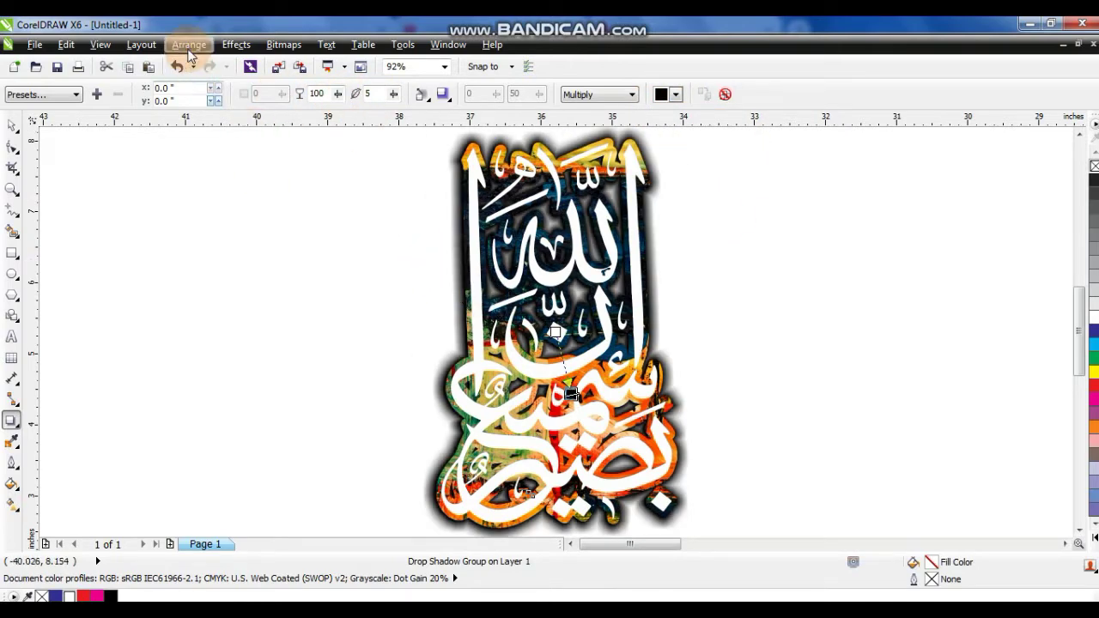
pyautogui.click(189, 44)
pyautogui.click(232, 224)
# Centre the calligraphy and its shadow on the framed painting and enlarge them proportionally to about 10.57 inches wide.
pyautogui.scroll(-2, 255, 201)
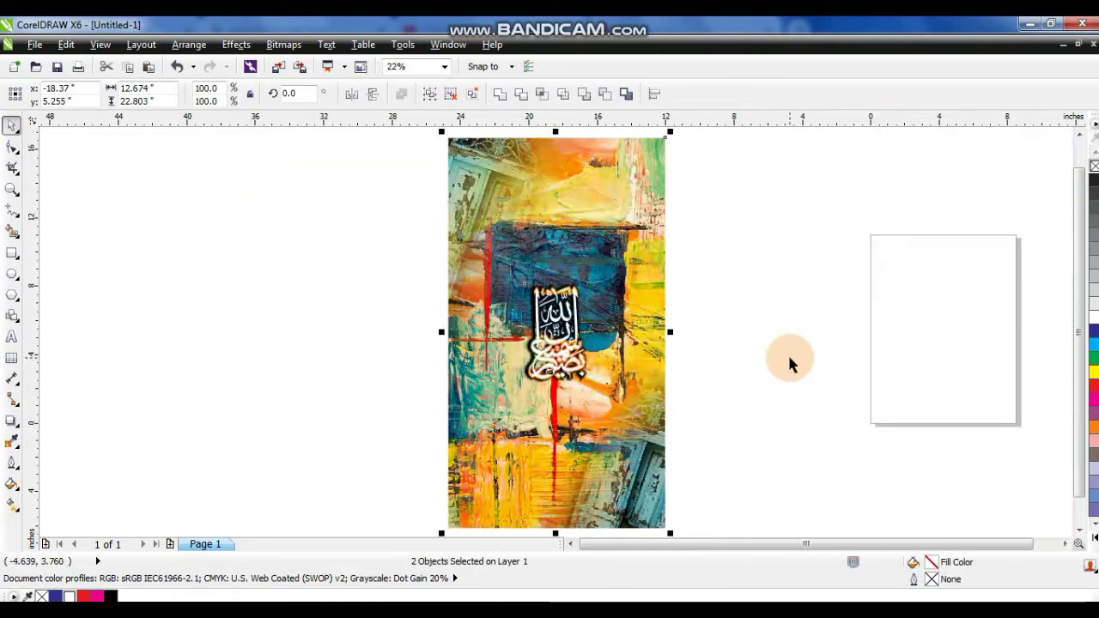
pyautogui.click(580, 301)
pyautogui.moveTo(594, 285); pyautogui.dragTo(656, 186)
pyautogui.click(352, 240)
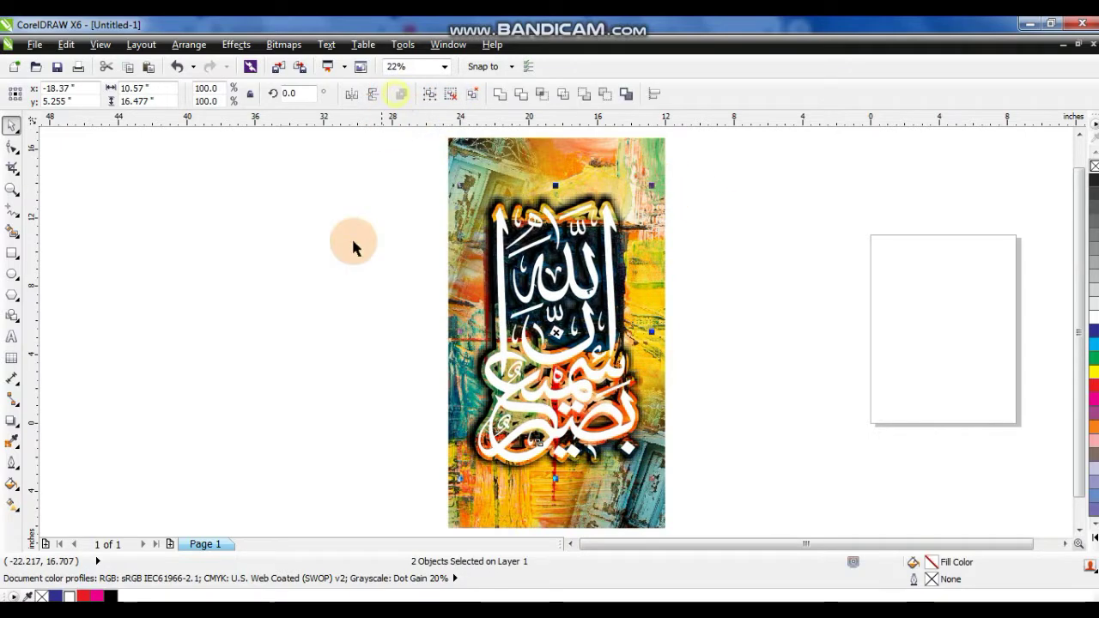
# Ungroup the calligraphy into its white lettering and its painting-filled outline.
pyautogui.click(632, 435)
pyautogui.click(680, 450)
pyautogui.click(631, 441)
pyautogui.click(401, 94)
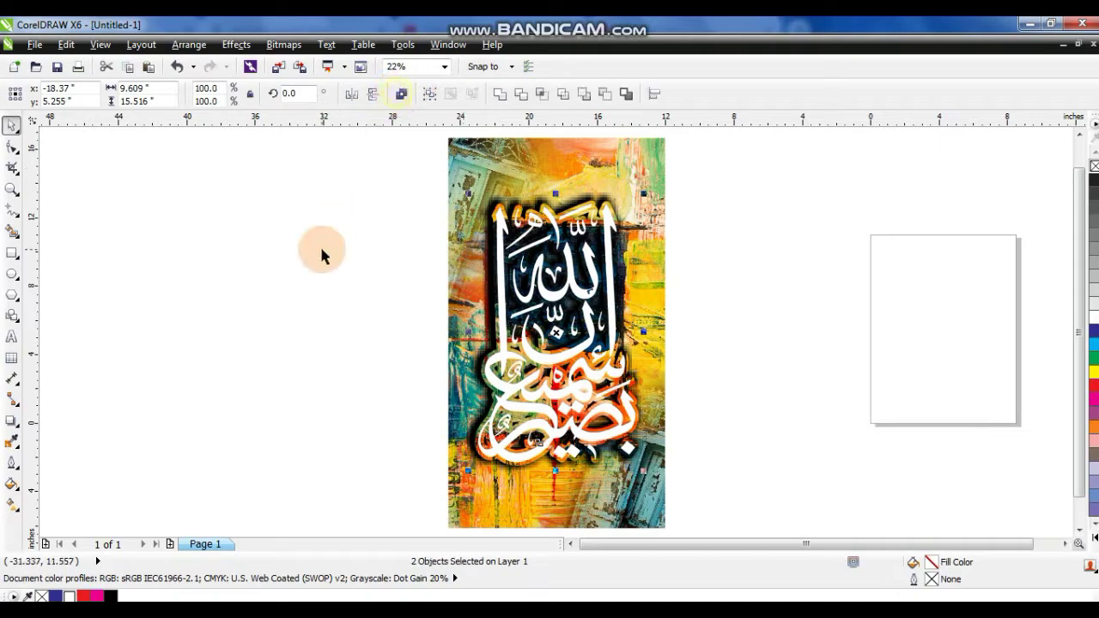
pyautogui.click(322, 250)
# Flip the painting inside the calligraphy outline horizontally and vertically, then finish editing its clip contents.
pyautogui.click(634, 442)
pyautogui.keyDown('ctrl'); pyautogui.click(564, 393); pyautogui.keyUp('ctrl')
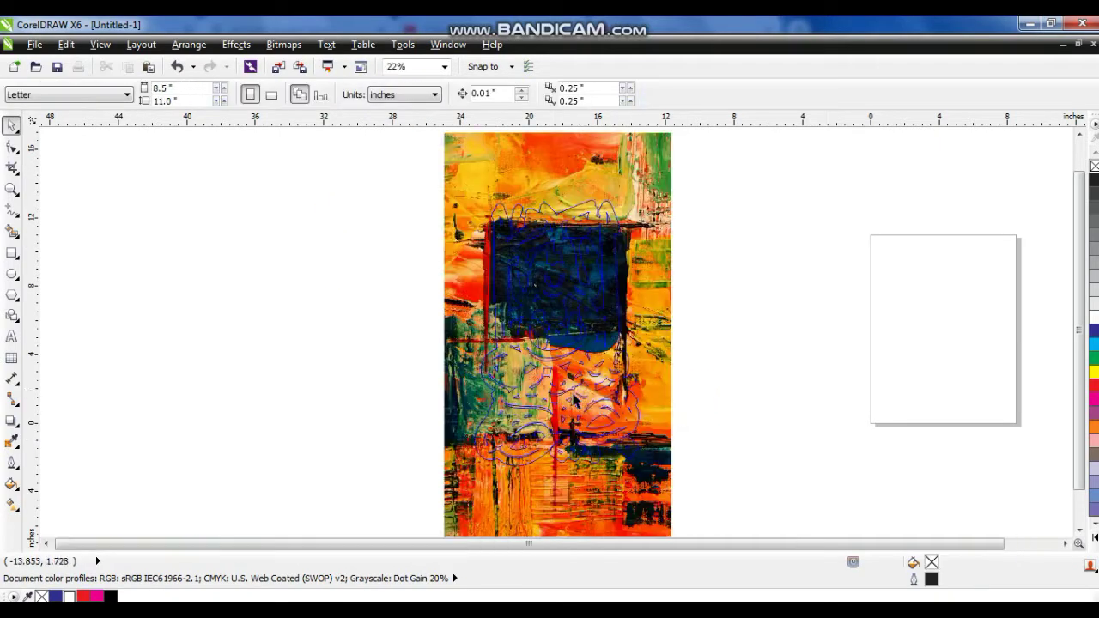
pyautogui.click(650, 442)
pyautogui.click(354, 99)
pyautogui.click(373, 99)
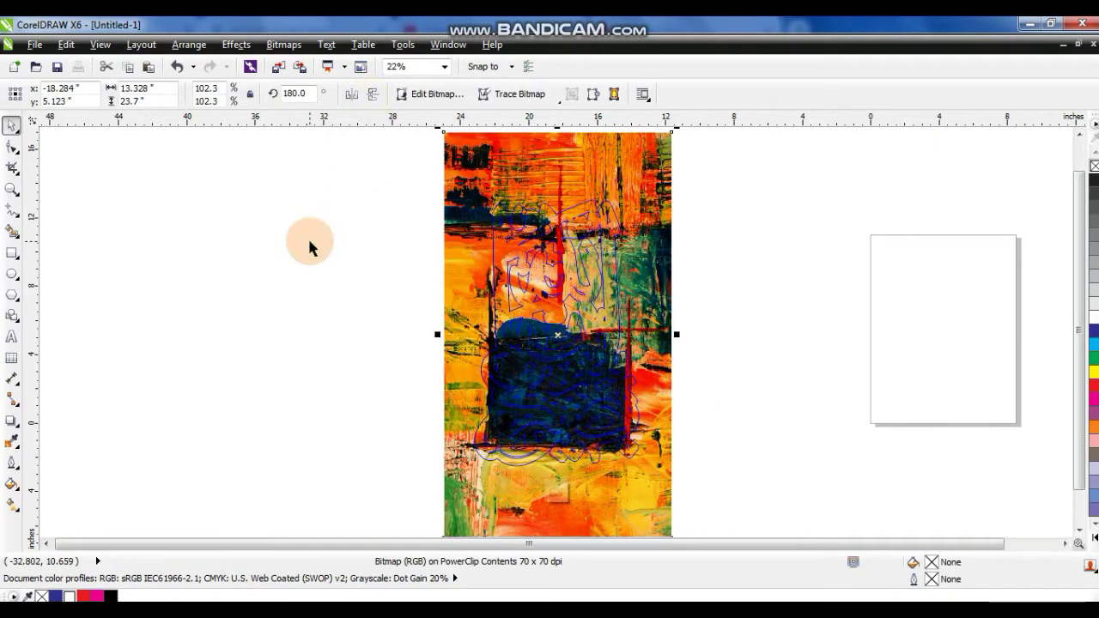
pyautogui.keyDown('ctrl'); pyautogui.click(309, 241); pyautogui.keyUp('ctrl')
pyautogui.click(309, 241)
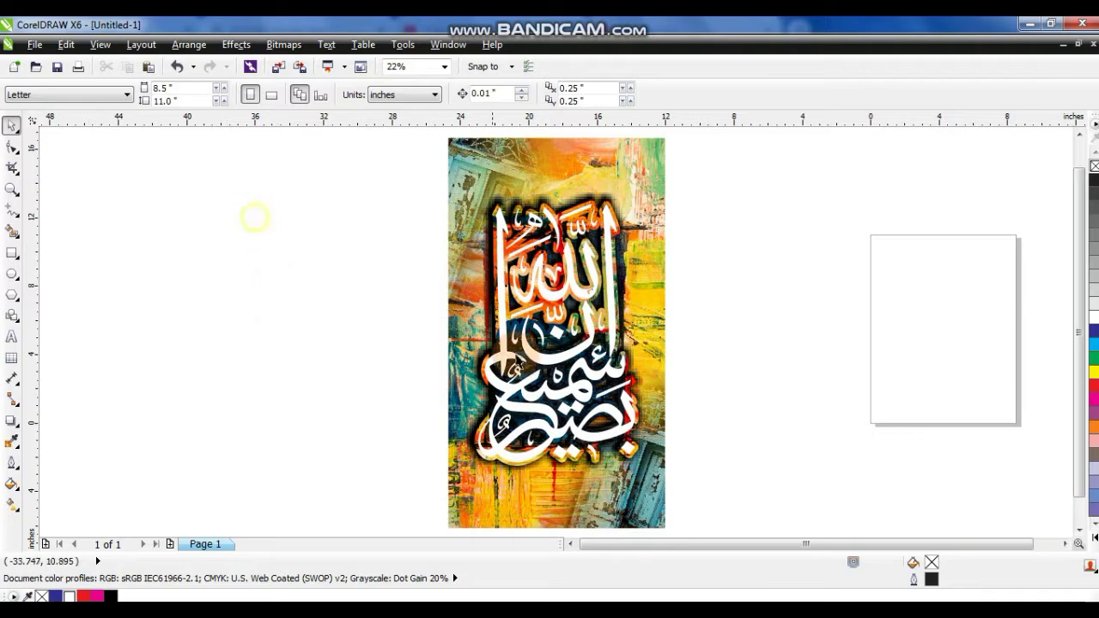
# Undo both flips of the painting inside the calligraphy outline.
pyautogui.hotkey('ctrl', 'z')
pyautogui.hotkey('ctrl', 'z')
pyautogui.hotkey('ctrl', 'z')
pyautogui.hotkey('ctrl', 'z')
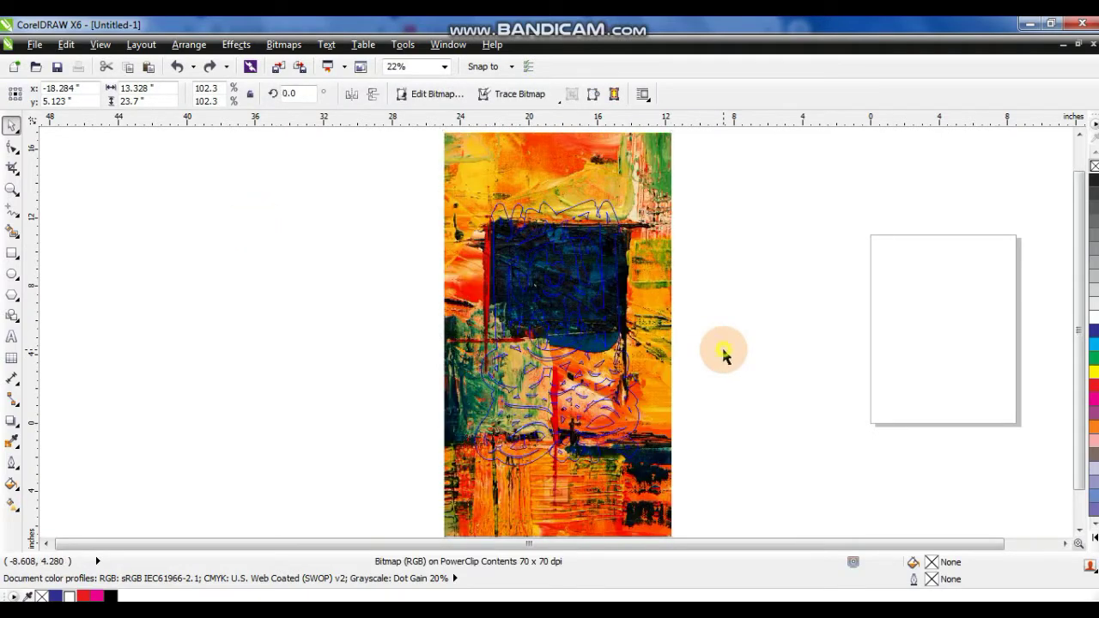
# Fill the white calligraphy lettering with black.
pyautogui.click(1090, 539)
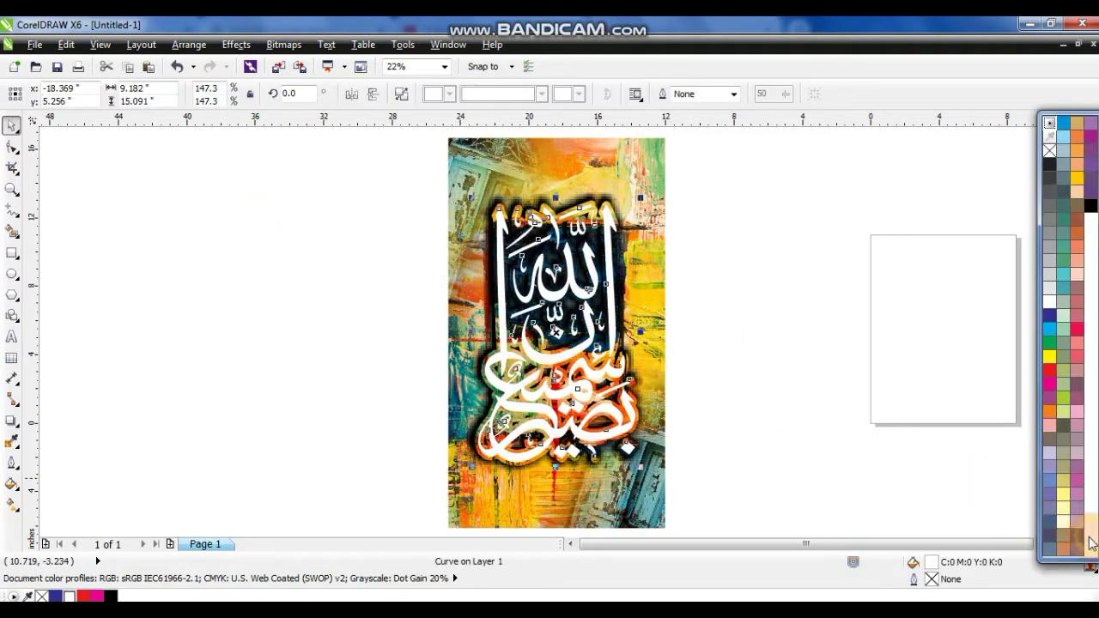
pyautogui.click(1091, 206)
pyautogui.click(843, 347)
pyautogui.click(563, 340)
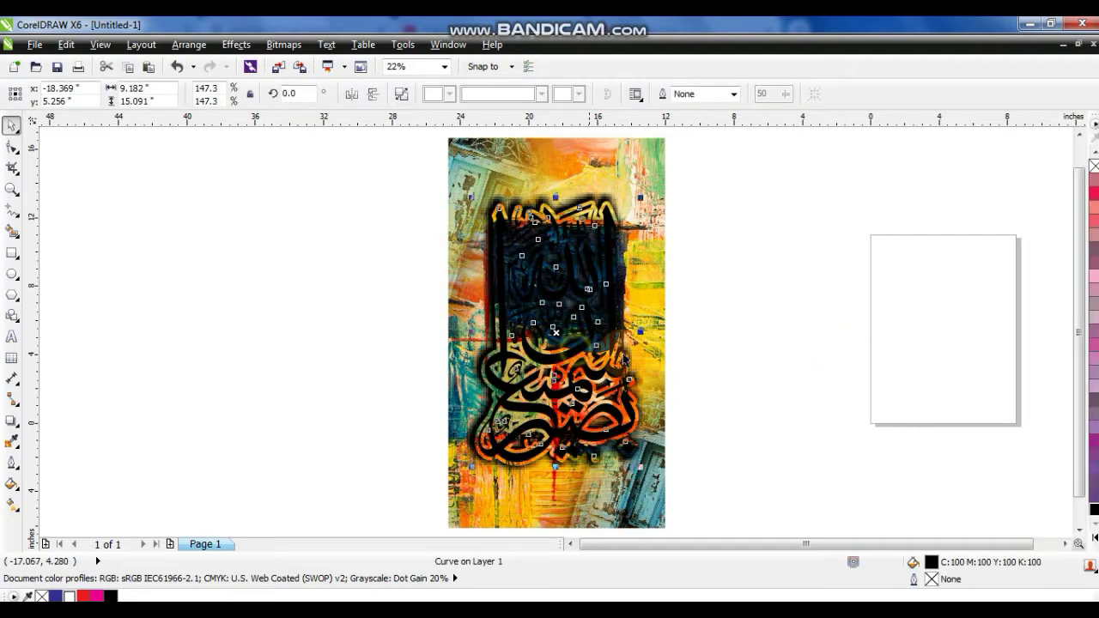
# Apply a near-vertical linear fountain fill to the black calligraphy lettering, red at the lower end and white at the upper end.
pyautogui.press('g')
pyautogui.moveTo(574, 427); pyautogui.dragTo(565, 308)
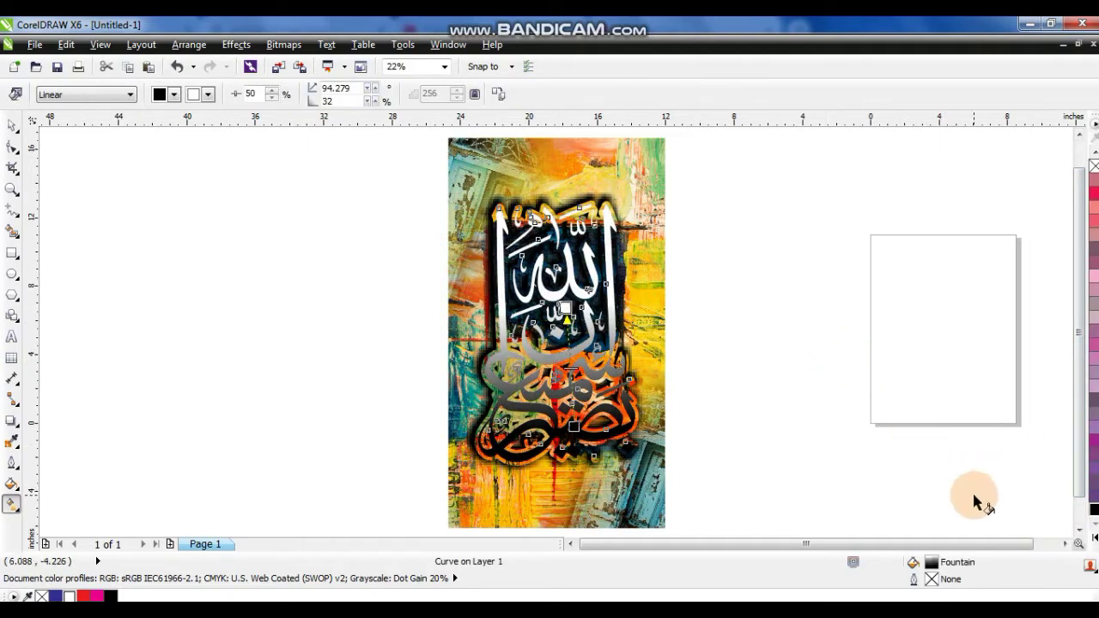
pyautogui.click(1094, 539)
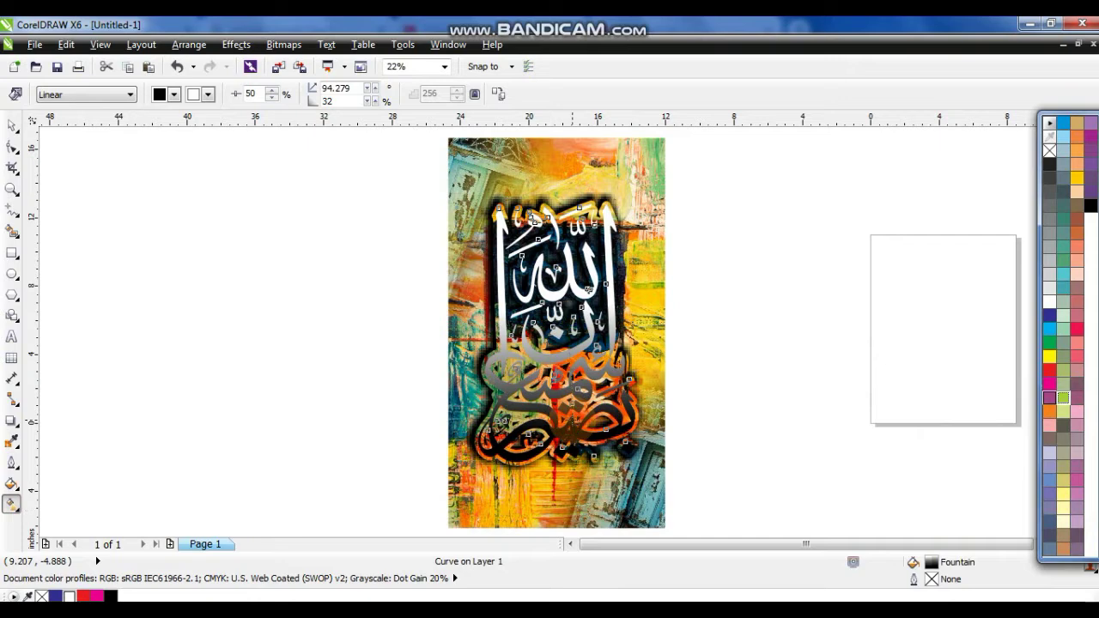
pyautogui.click(1063, 397)
pyautogui.click(1092, 539)
pyautogui.click(1049, 373)
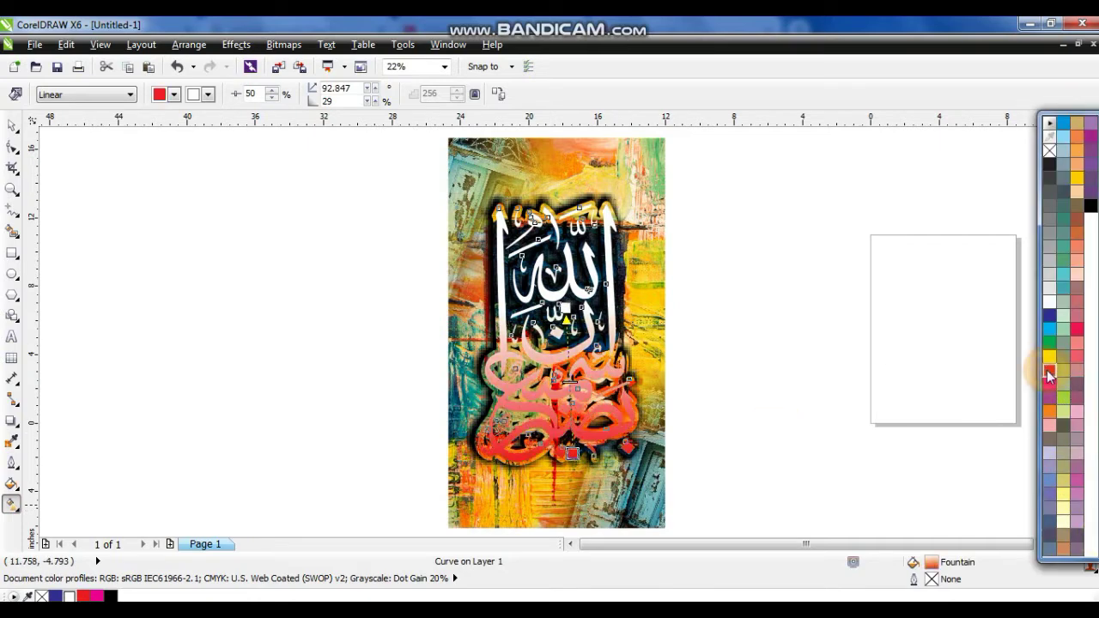
# Change the lower colour of the lettering's gradient to white and preview the artwork full screen.
pyautogui.click(1049, 308)
pyautogui.click(12, 124)
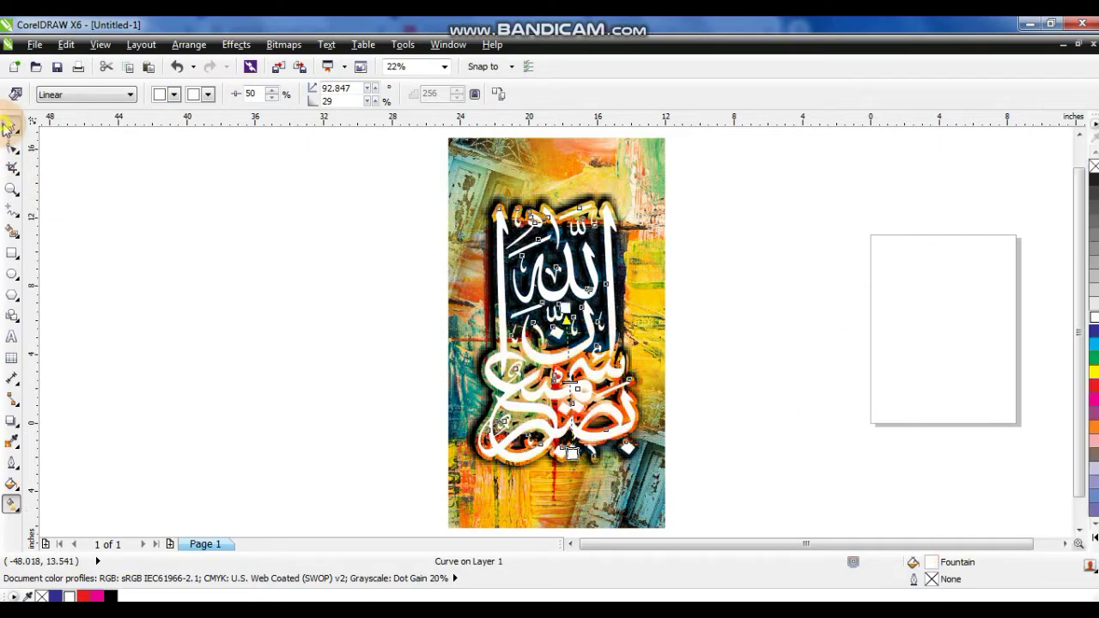
pyautogui.click(662, 257)
pyautogui.moveTo(721, 171); pyautogui.dragTo(403, 495)
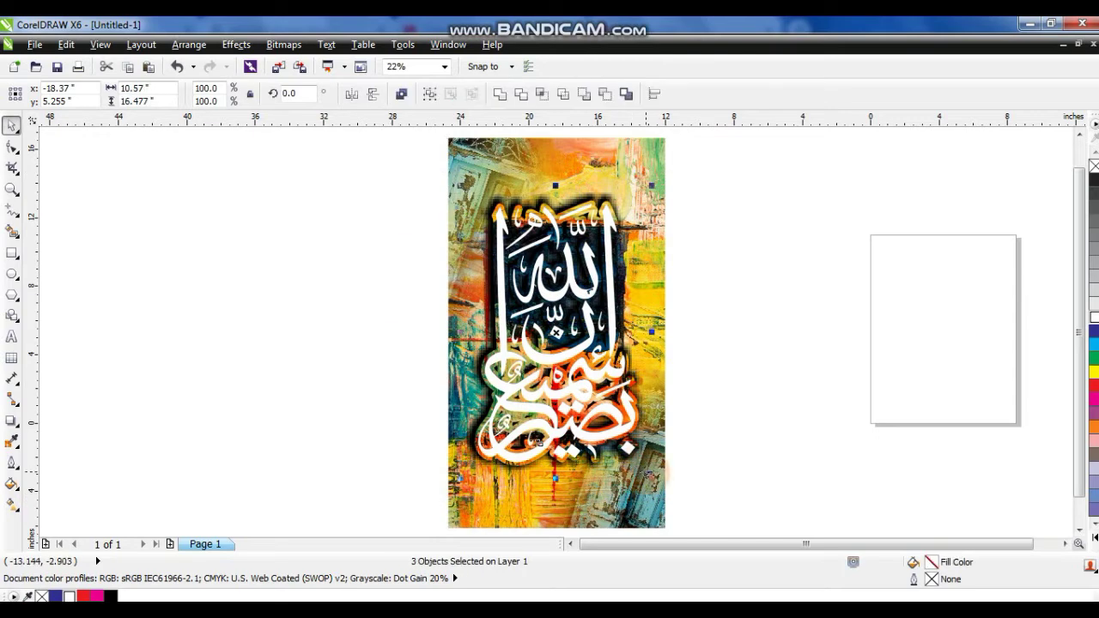
pyautogui.click(656, 184)
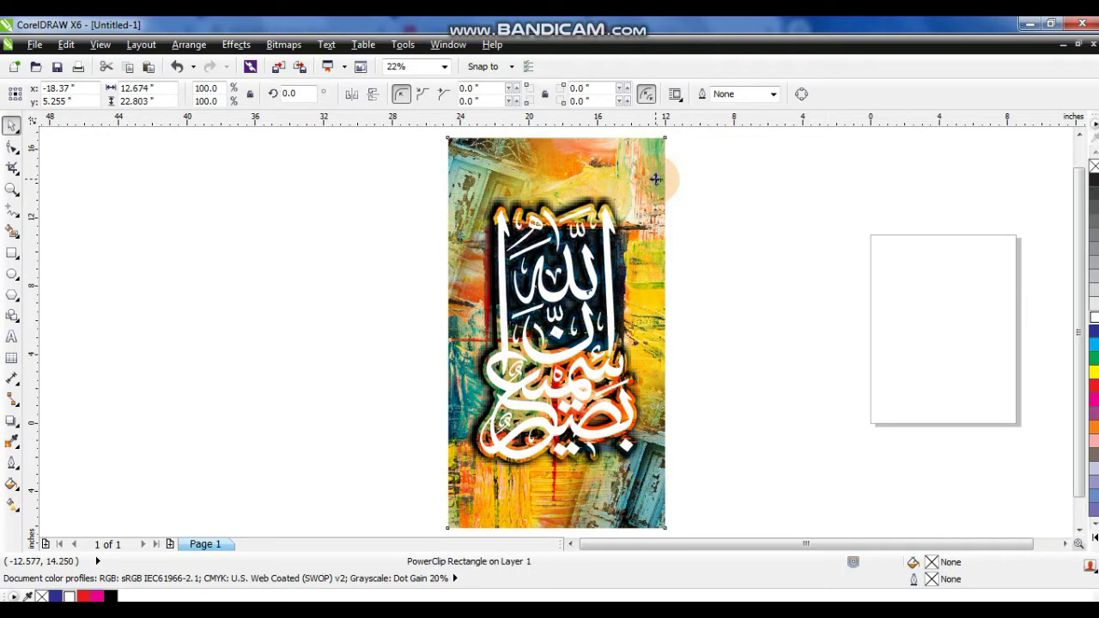
pyautogui.press('F9')
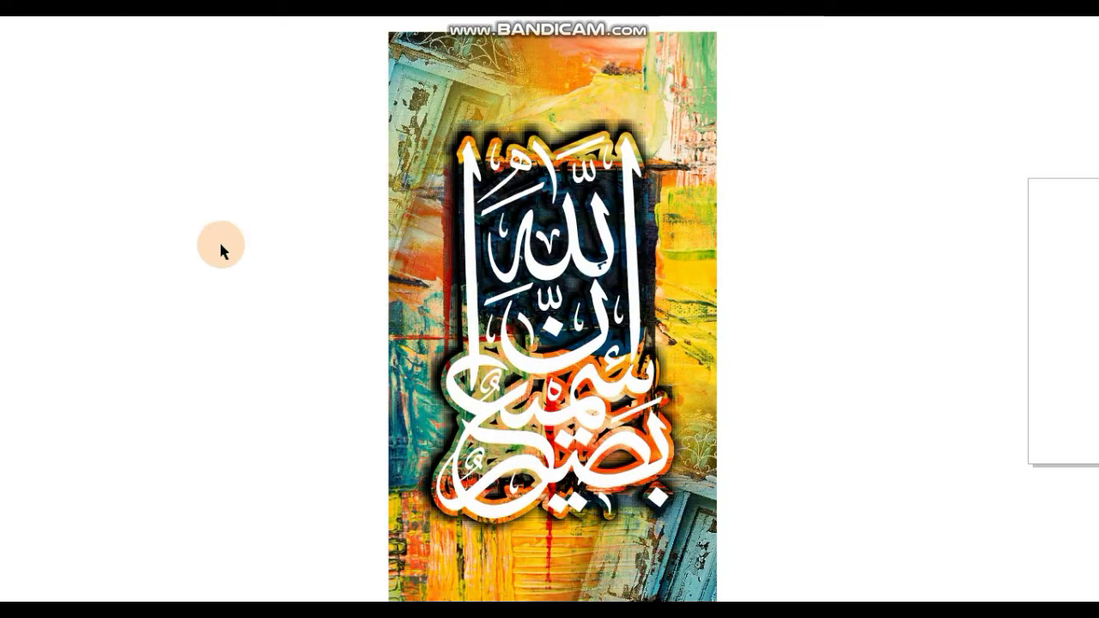
pyautogui.click(254, 275)
# Edit the painting frame's clip contents, enlarging, moving and rotating the door photo in its lower-right corner.
pyautogui.rightClick(620, 158)
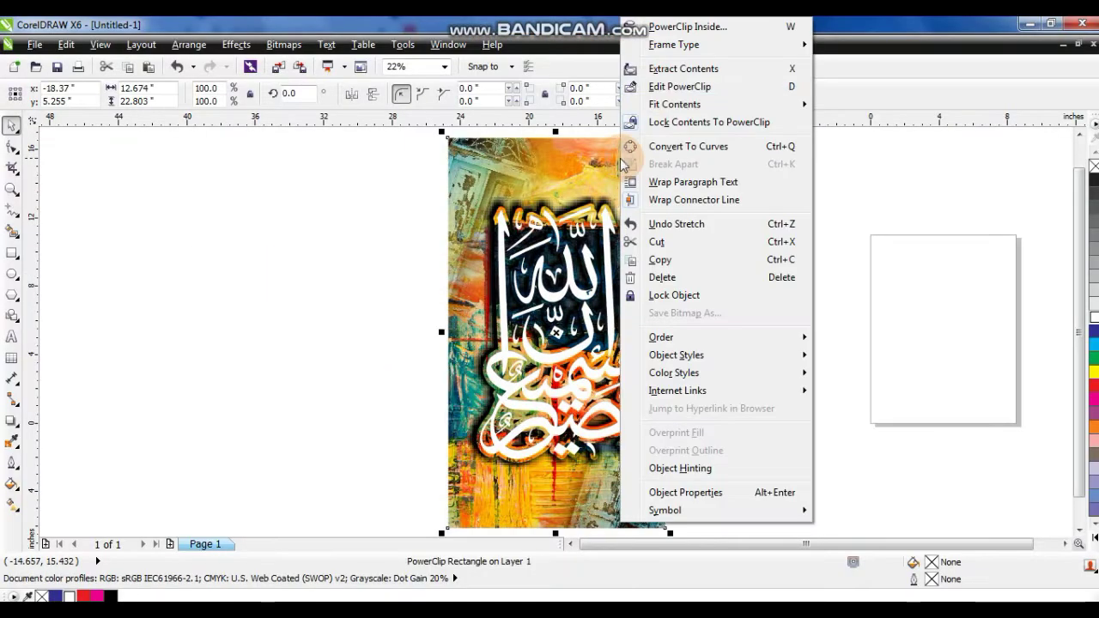
pyautogui.click(681, 88)
pyautogui.click(654, 461)
pyautogui.moveTo(746, 340); pyautogui.dragTo(887, 165)
pyautogui.moveTo(799, 378); pyautogui.dragTo(745, 373)
pyautogui.click(742, 378)
pyautogui.moveTo(838, 160); pyautogui.dragTo(795, 149)
pyautogui.moveTo(746, 295); pyautogui.dragTo(741, 286)
pyautogui.rightClick(748, 289)
pyautogui.click(777, 294)
pyautogui.click(791, 297)
# Enlarge the door photo in the frame's upper-left corner and finish editing the clip contents.
pyautogui.doubleClick(634, 506)
pyautogui.click(407, 273)
pyautogui.moveTo(353, 358); pyautogui.dragTo(387, 320)
pyautogui.keyDown('ctrl'); pyautogui.click(343, 338); pyautogui.keyUp('ctrl')
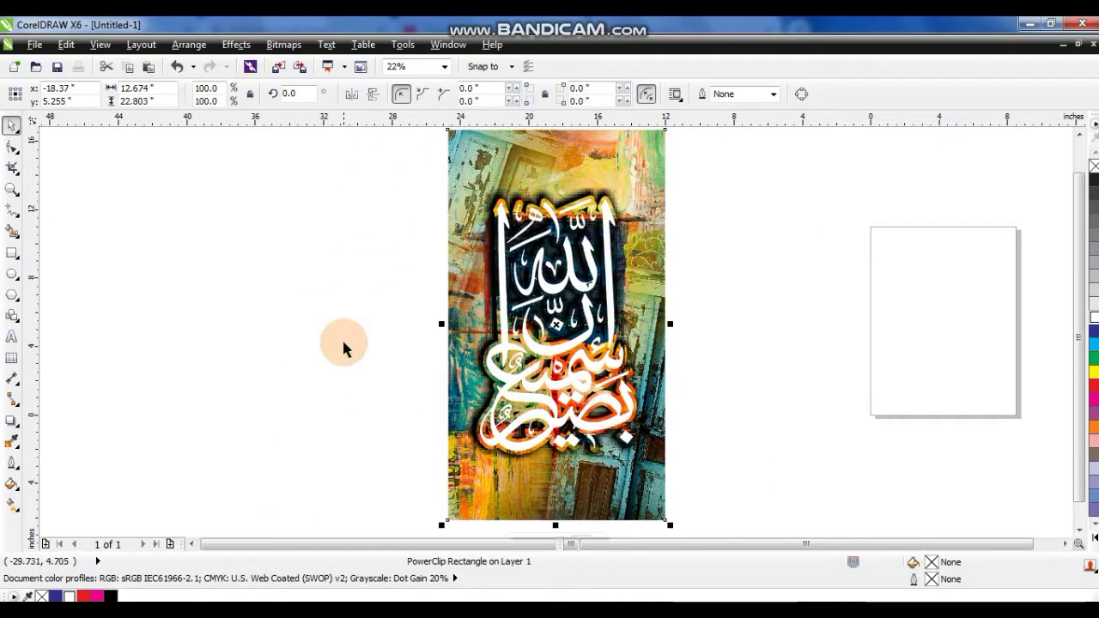
# Preview the artwork with the adjusted door photos full screen.
pyautogui.click(342, 339)
pyautogui.click(622, 178)
pyautogui.press('F9')
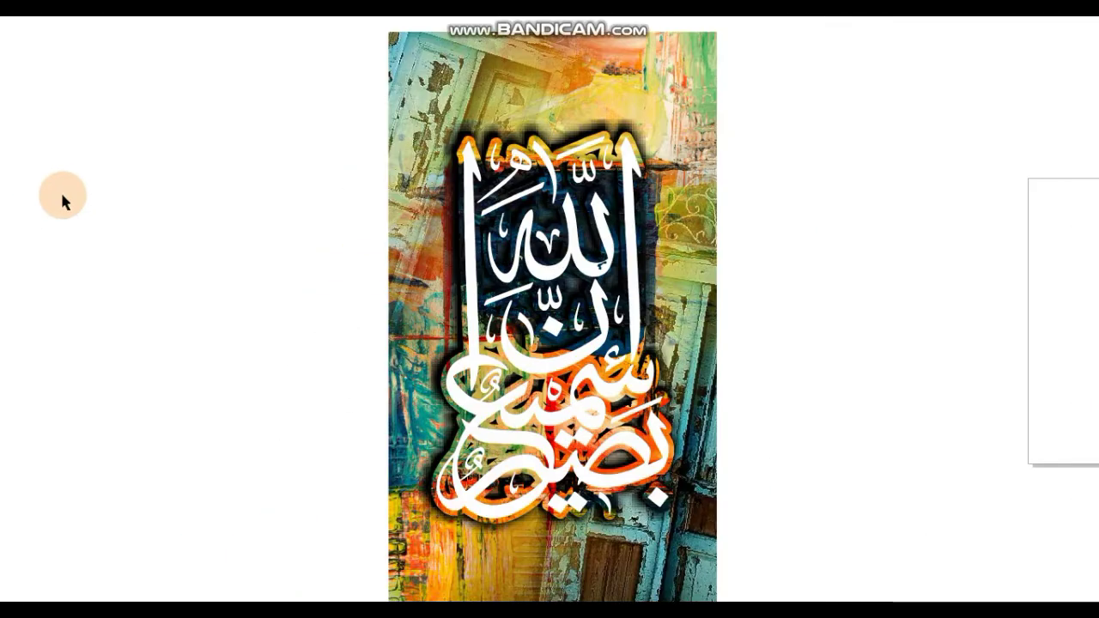